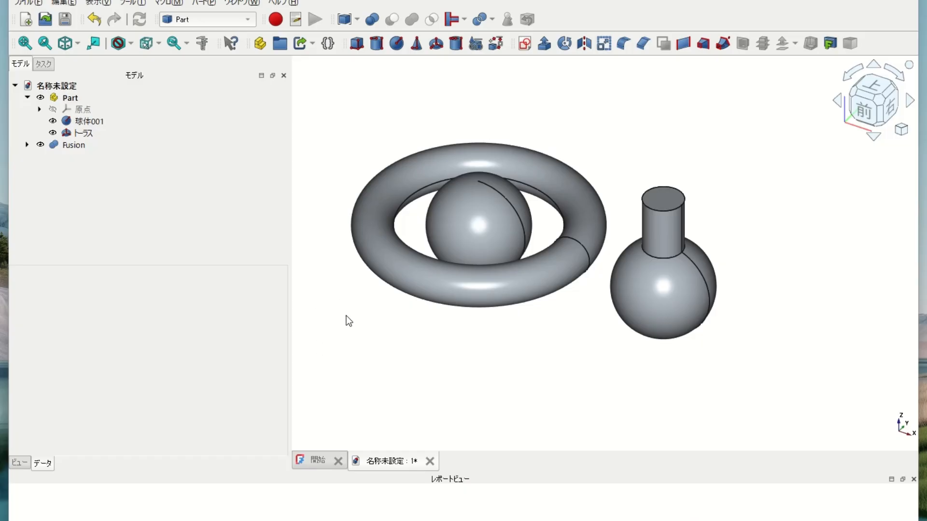
# Create a link to the Fusion object in the same document.
pyautogui.click(71, 98)
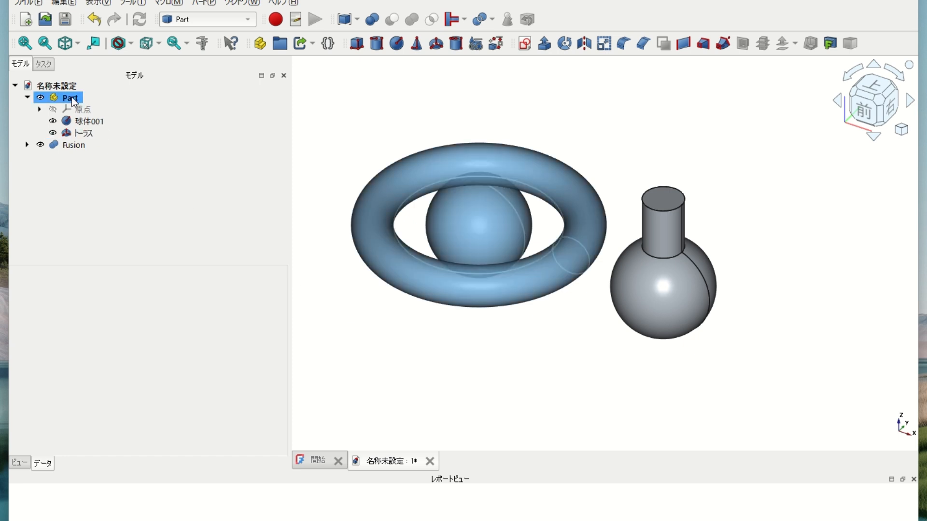
pyautogui.click(79, 148)
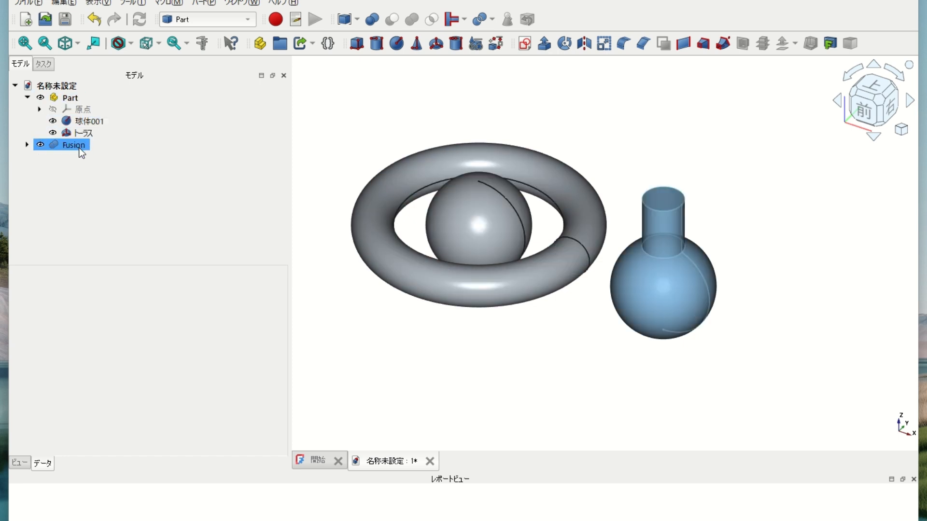
pyautogui.click(313, 43)
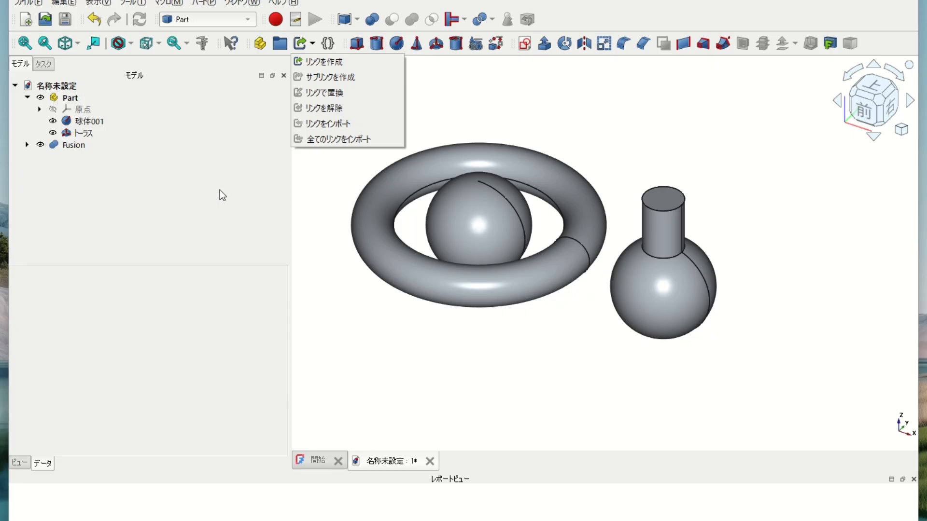
pyautogui.click(77, 146)
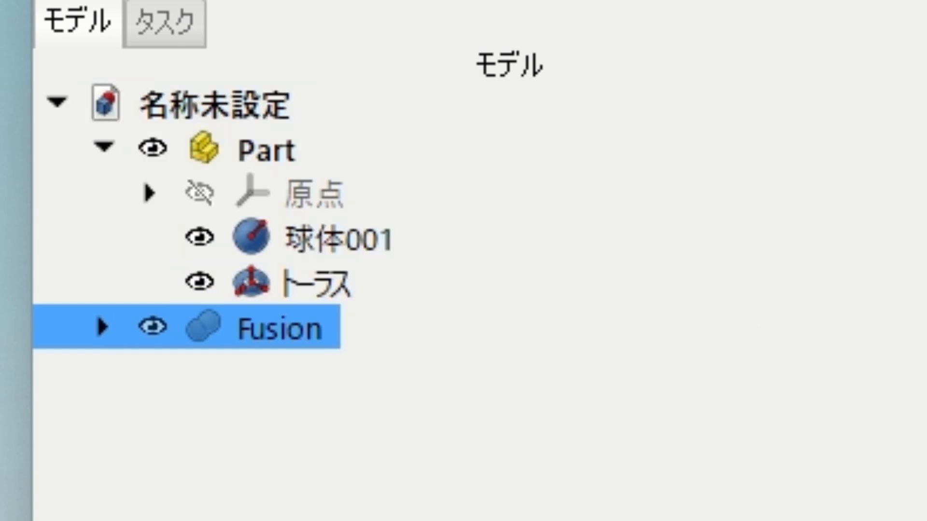
pyautogui.click(178, 181)
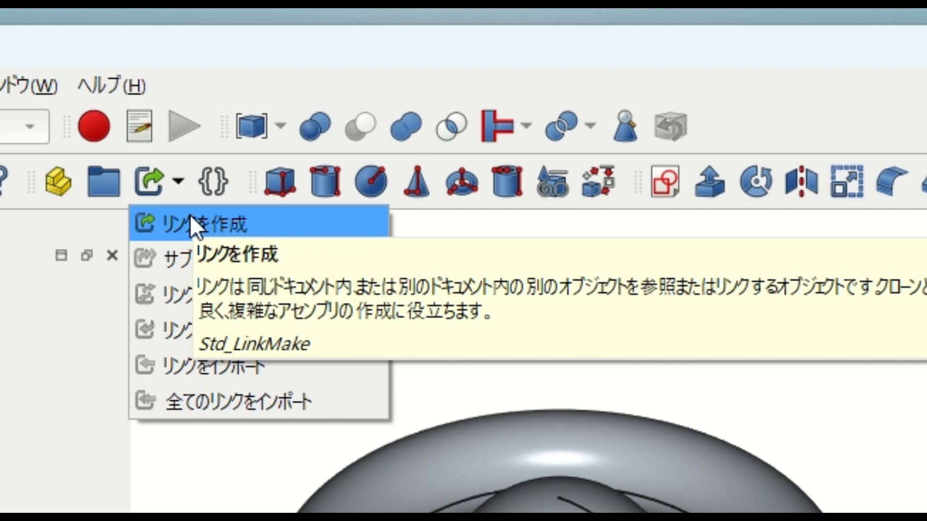
pyautogui.click(191, 220)
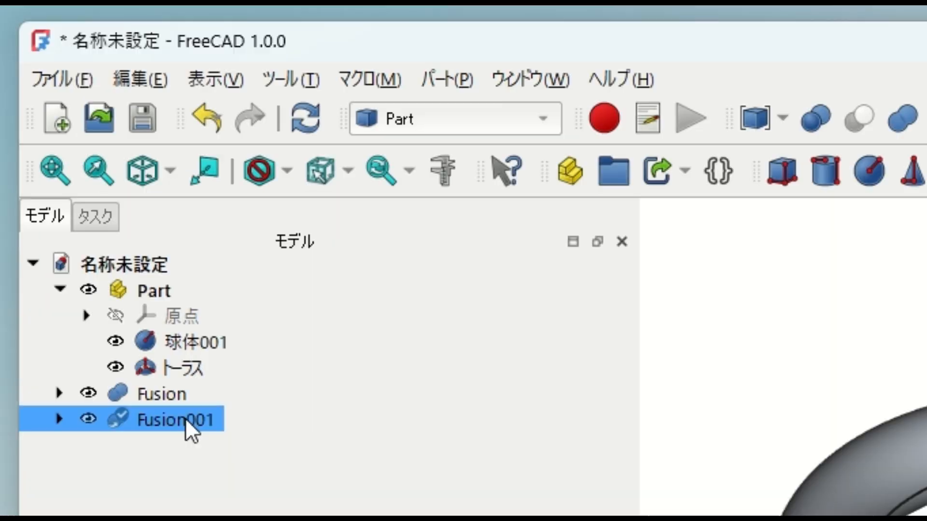
# Move the linked flask copy Fusion001 20 mm along the Y axis with Transform and accept the placement.
pyautogui.rightClick(356, 449)
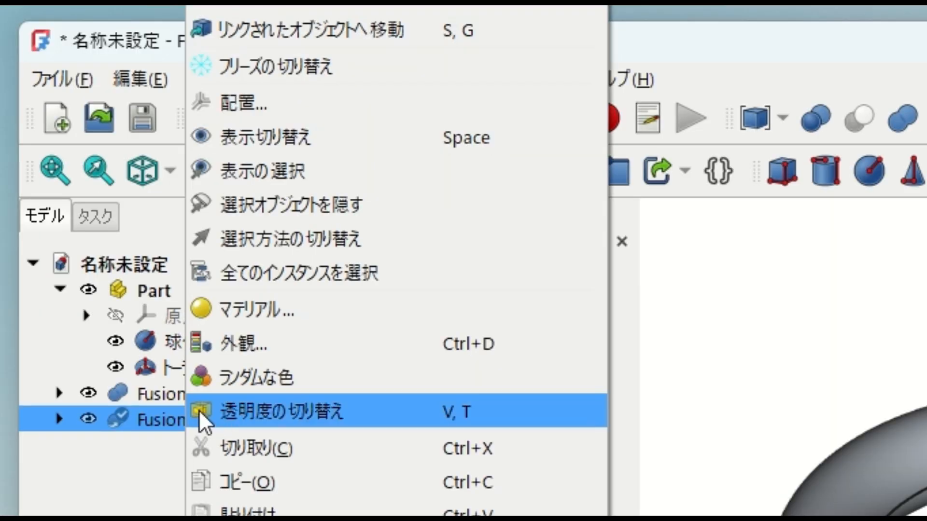
pyautogui.click(425, 103)
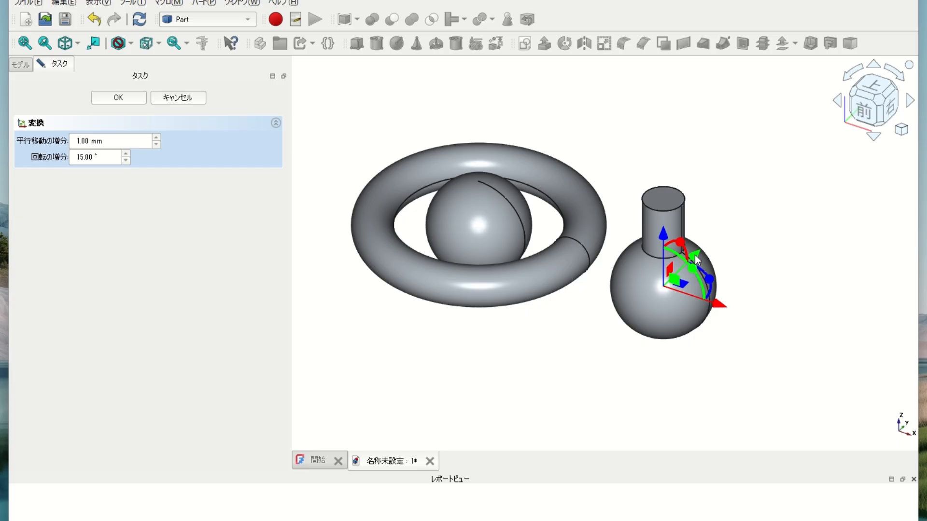
pyautogui.moveTo(694, 255); pyautogui.dragTo(828, 179)
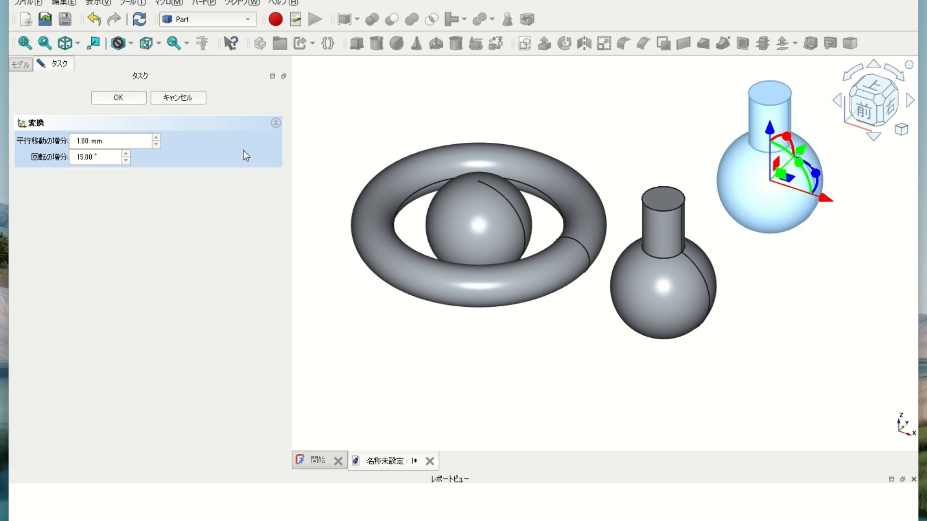
pyautogui.click(126, 97)
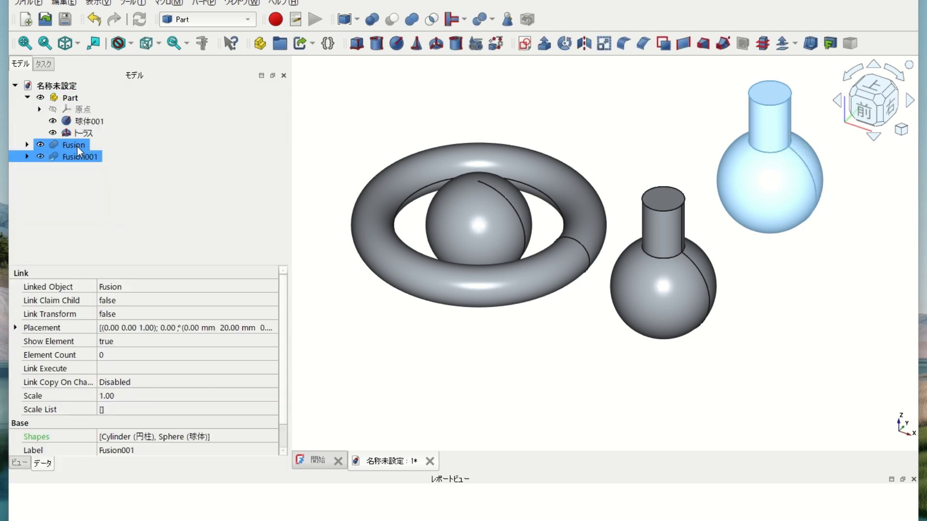
# Set the height of the cylinder 円柱 inside the original Fusion to 15 mm.
pyautogui.click(78, 147)
pyautogui.click(27, 145)
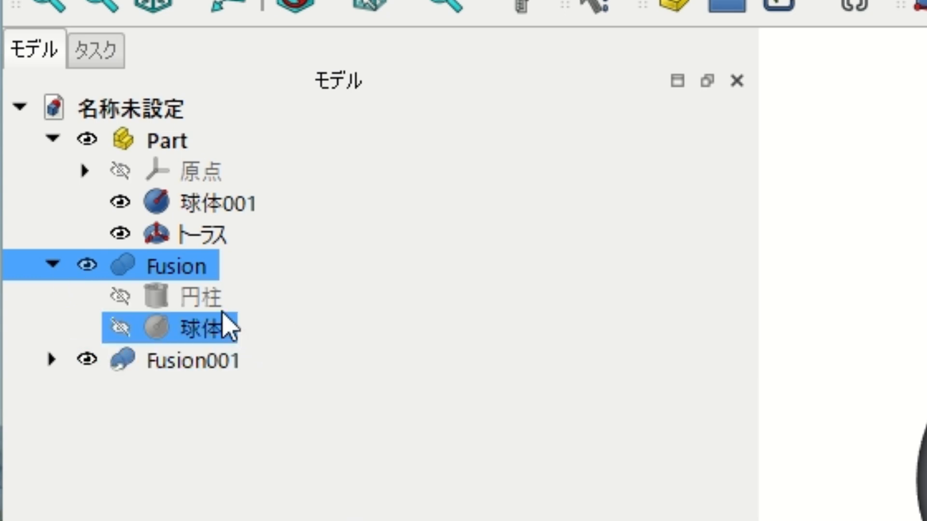
pyautogui.click(210, 305)
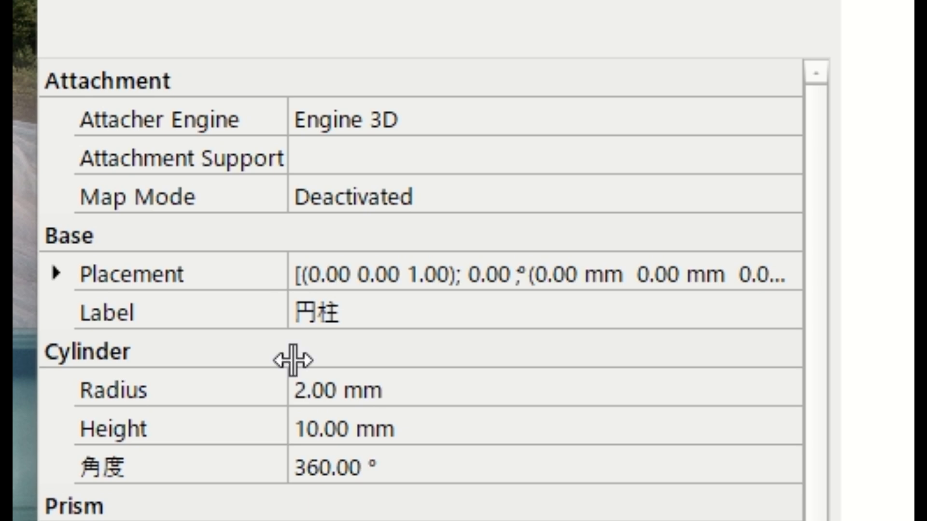
pyautogui.click(427, 434)
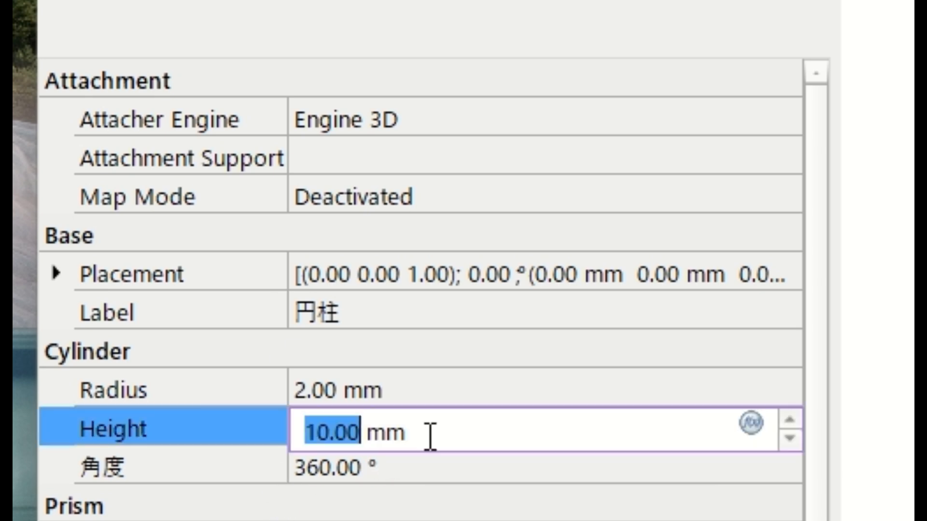
pyautogui.tripleClick(792, 419)
pyautogui.click(794, 421)
pyautogui.click(794, 421)
pyautogui.click(911, 491)
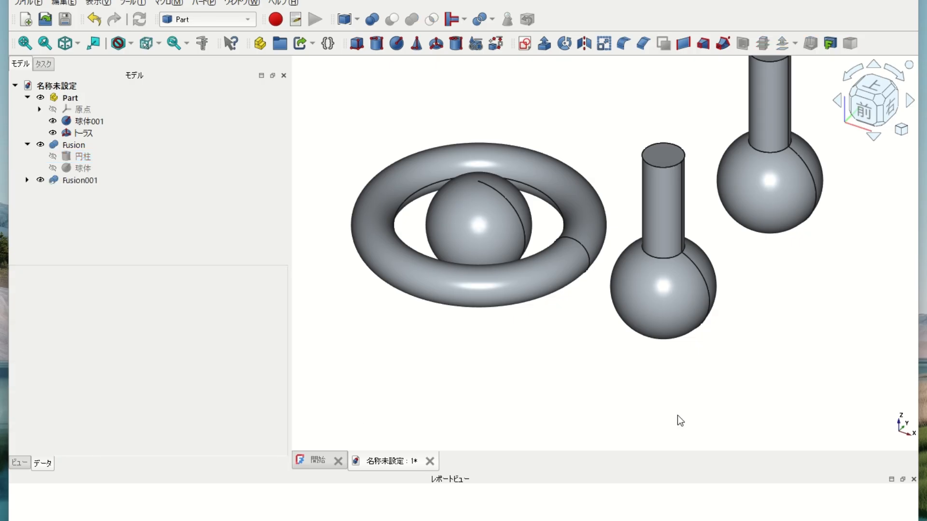
# Set the height of the cylinder 円柱 inside the original Fusion to 10 mm.
pyautogui.scroll(-1, 867, 364)
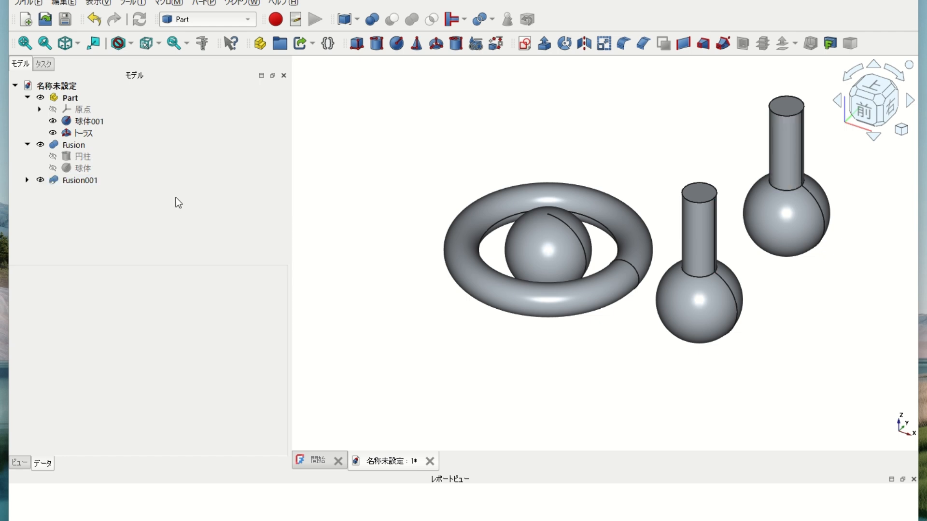
pyautogui.click(83, 156)
pyautogui.click(160, 396)
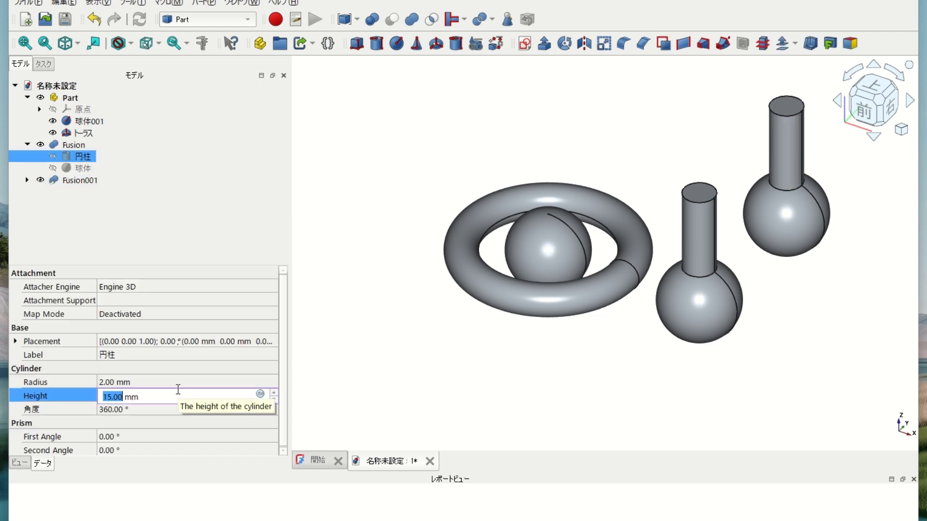
pyautogui.write('10')
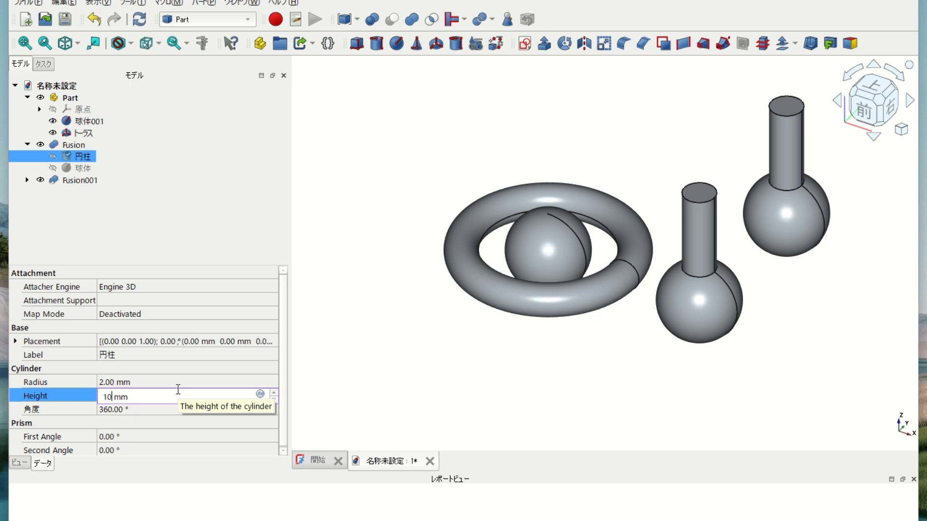
pyautogui.press('Return')
# Delete the linked copy Fusion001 from the document.
pyautogui.click(751, 221)
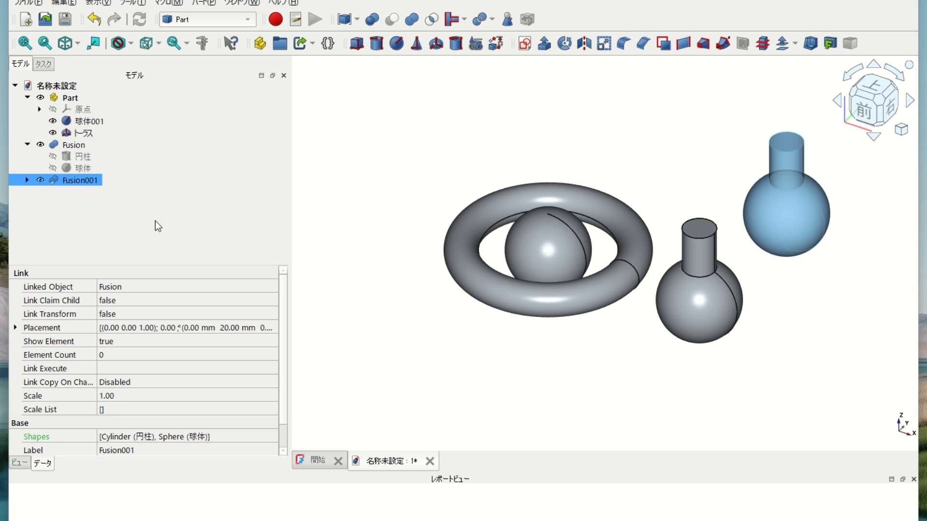
pyautogui.press('Delete')
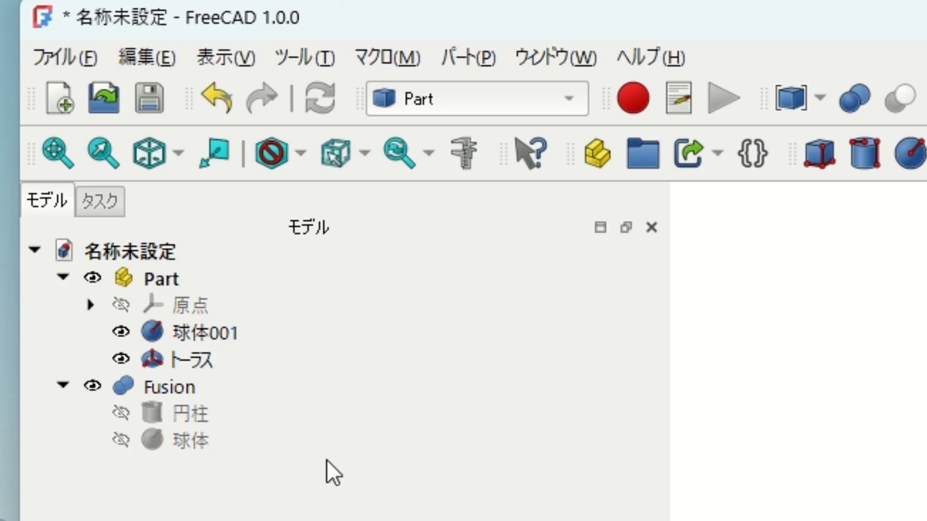
# Create a link to the Part container holding the sphere and torus.
pyautogui.click(81, 99)
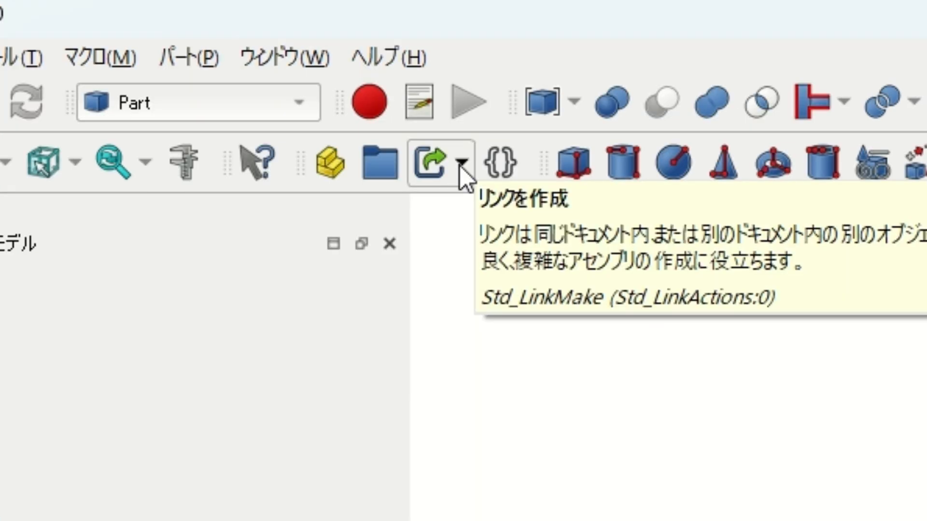
pyautogui.click(678, 162)
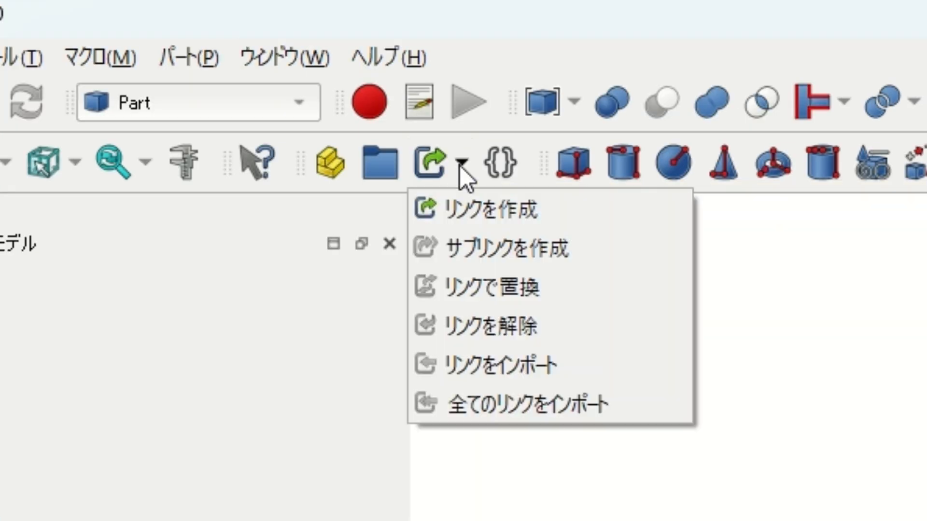
pyautogui.click(472, 214)
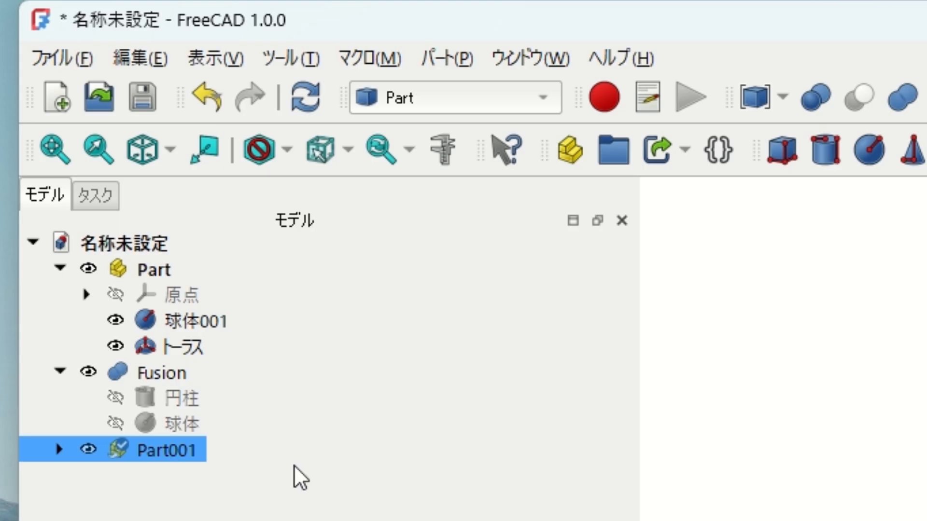
# Move the linked copy Part001 in the negative Y direction, clear of the original shapes, and accept the placement.
pyautogui.rightClick(191, 458)
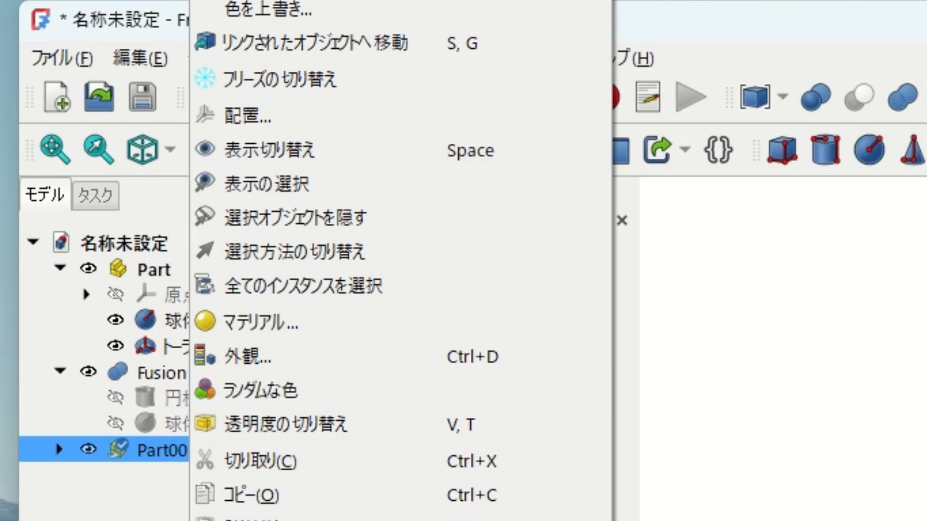
pyautogui.click(247, 116)
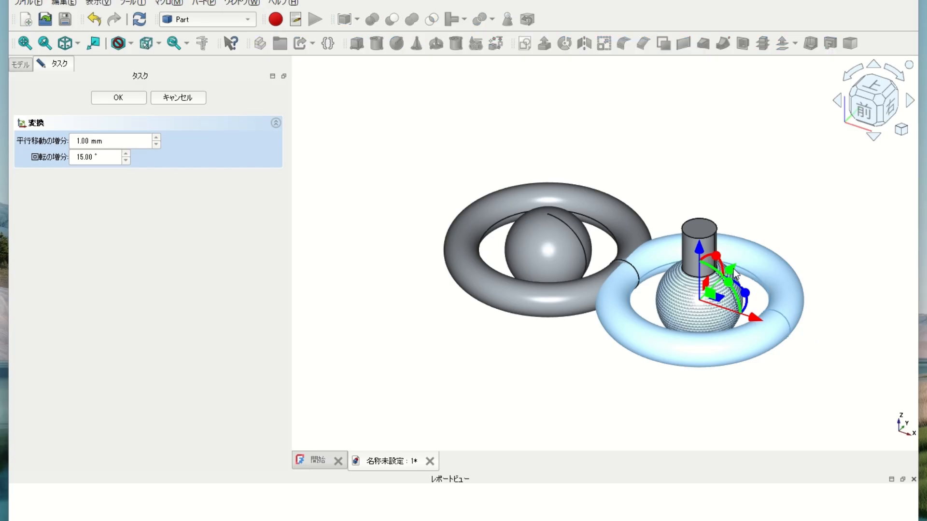
pyautogui.moveTo(733, 269); pyautogui.dragTo(598, 404)
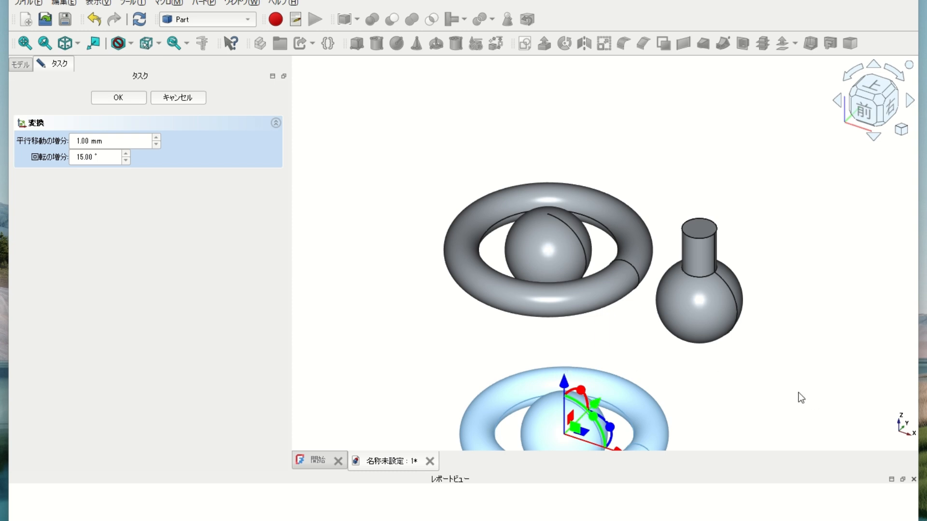
pyautogui.click(135, 97)
# Increase the radius of the sphere 球体001 inside the original Part by one increment.
pyautogui.click(105, 122)
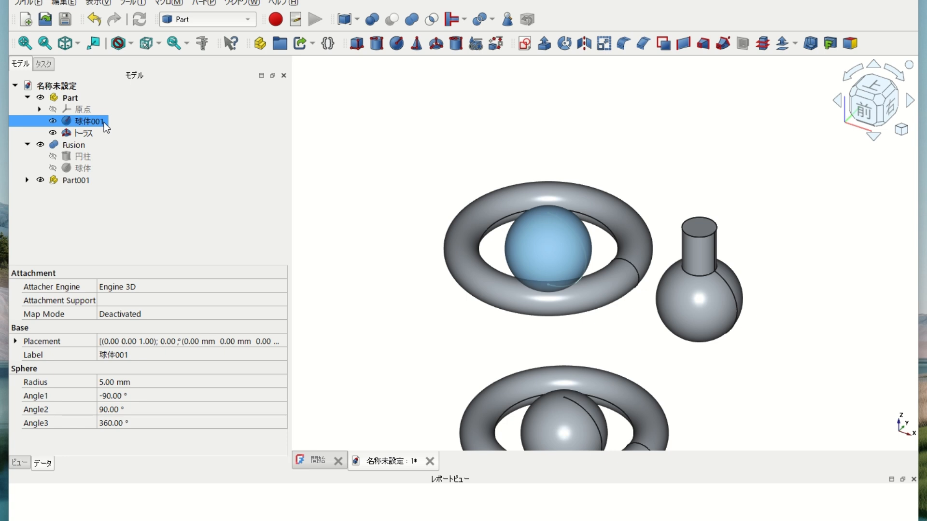
pyautogui.click(218, 383)
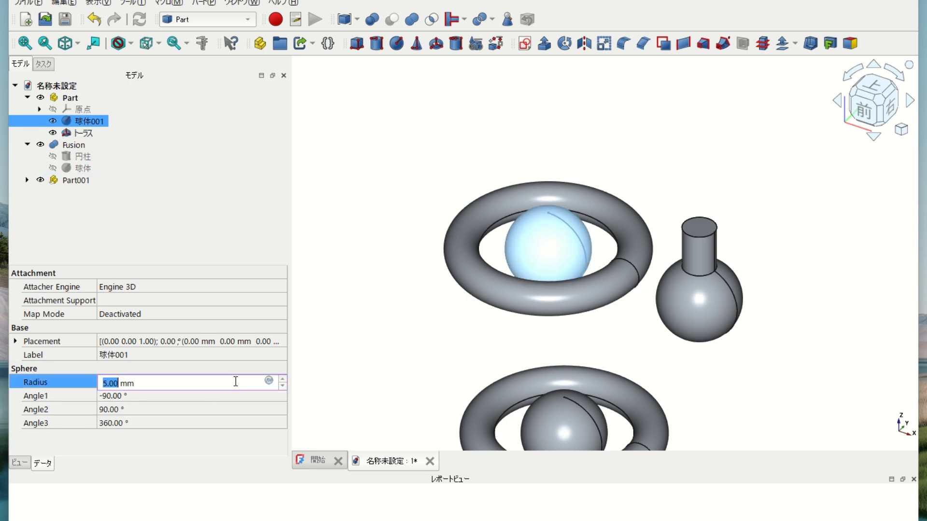
pyautogui.click(283, 379)
pyautogui.click(308, 378)
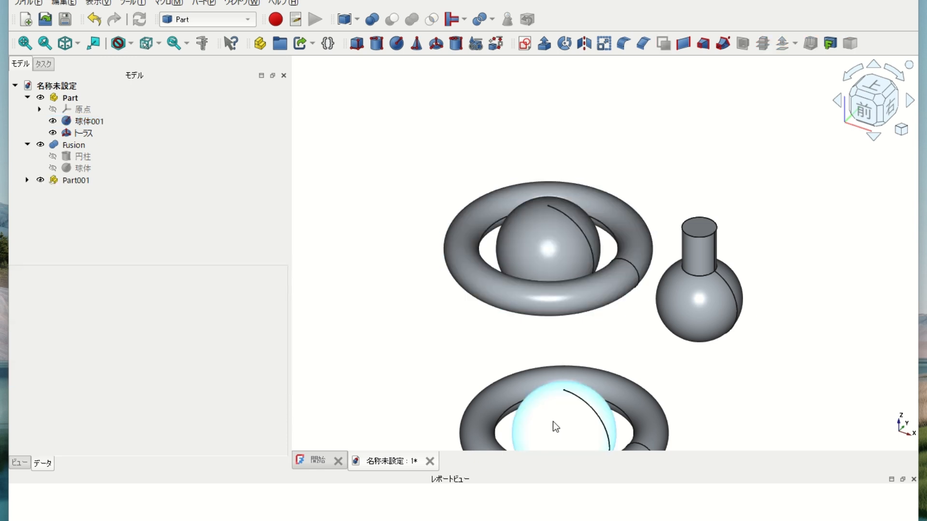
# Remove the linked copy Part001 from the document.
pyautogui.moveTo(780, 401); pyautogui.dragTo(746, 314, button='middle')
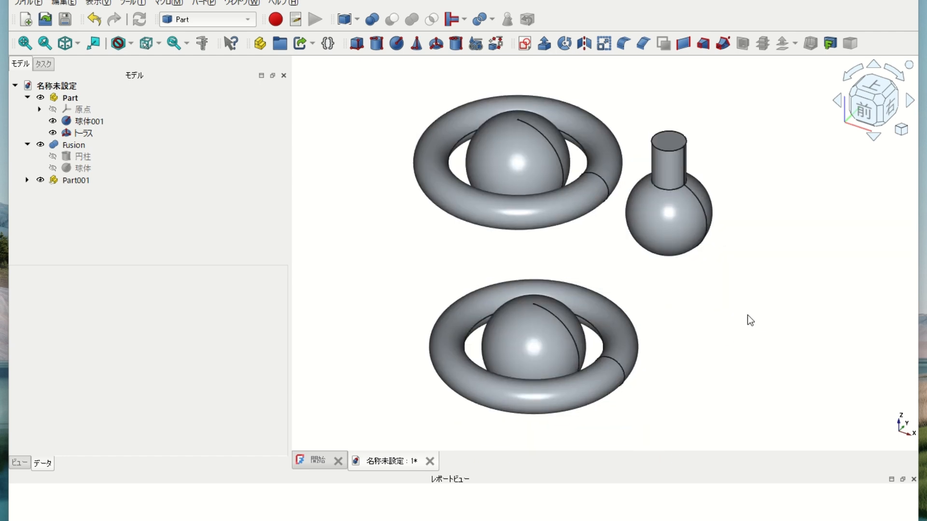
pyautogui.hotkey('ctrl', 'z')
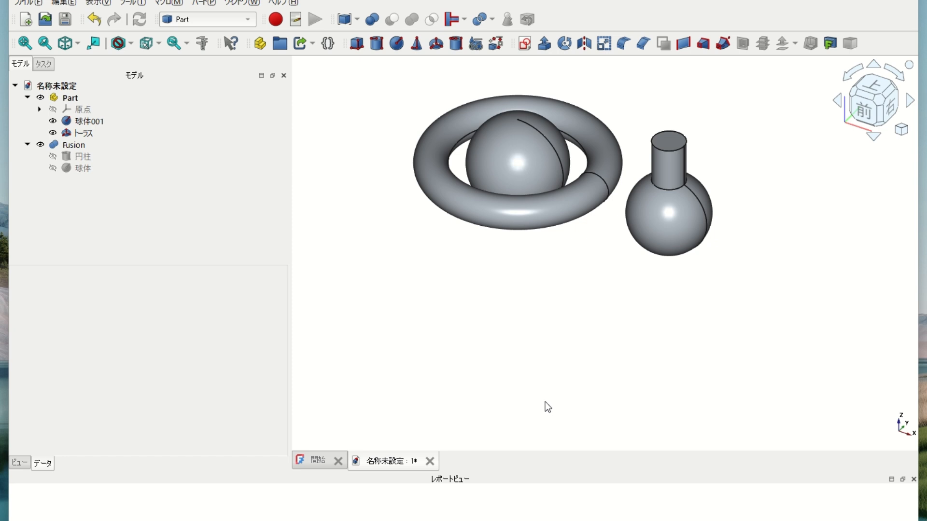
# Create a new empty document from the start page and make it the active document.
pyautogui.click(314, 461)
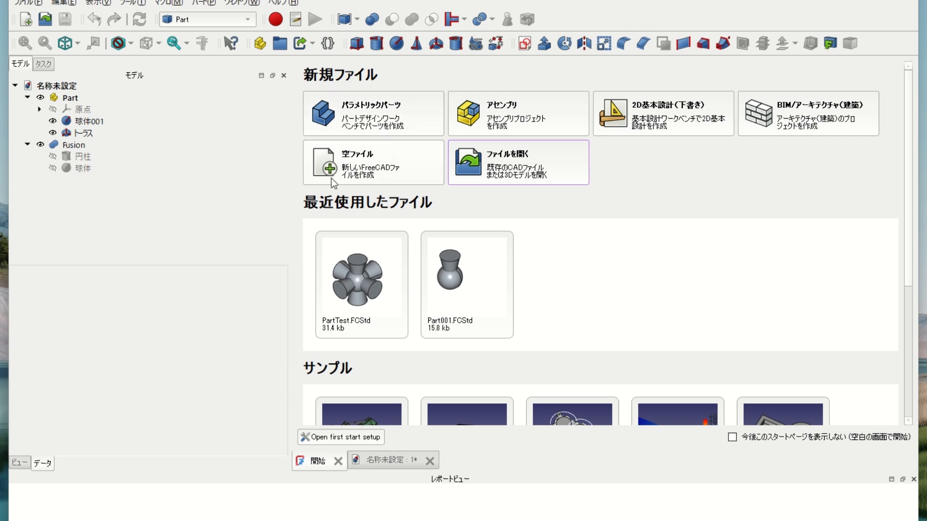
pyautogui.click(364, 167)
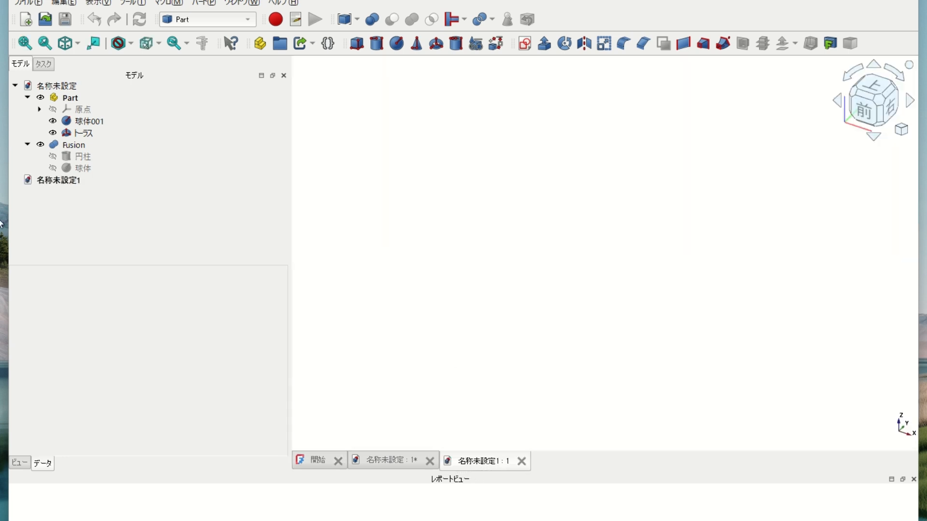
pyautogui.click(73, 187)
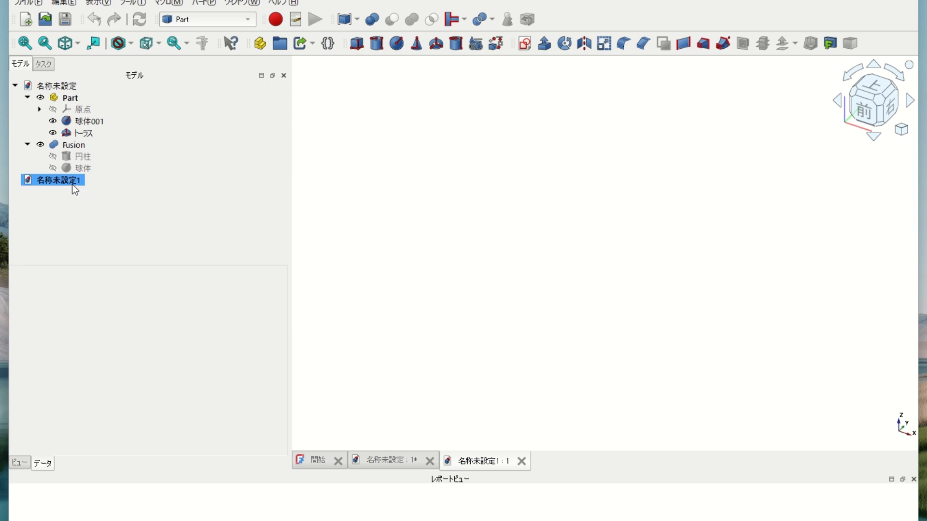
pyautogui.click(440, 254)
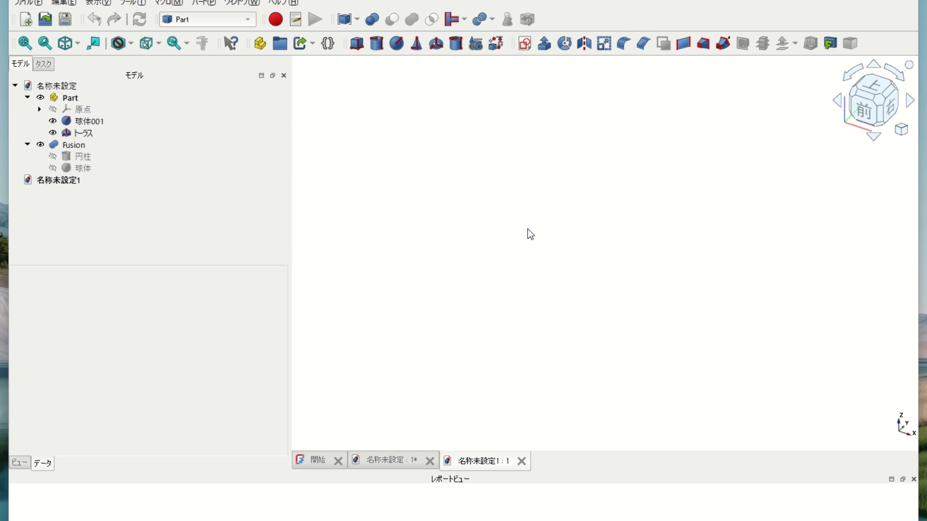
# Try to create a link to the original Part inside the new empty document 名称未設定1.
pyautogui.click(80, 99)
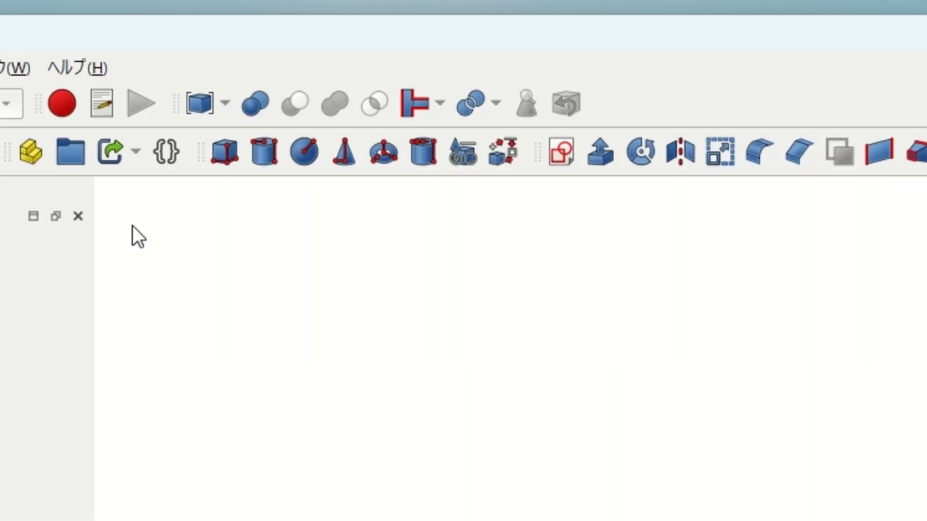
pyautogui.click(133, 157)
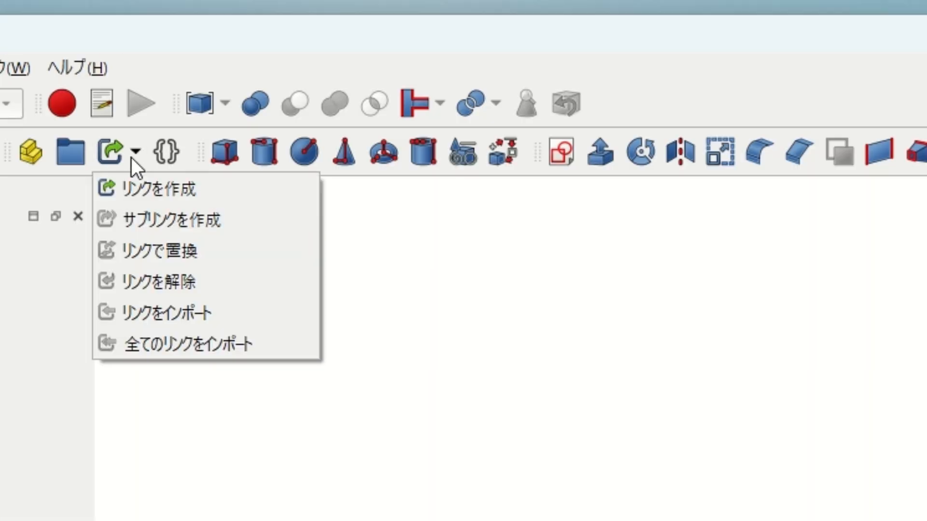
pyautogui.click(158, 187)
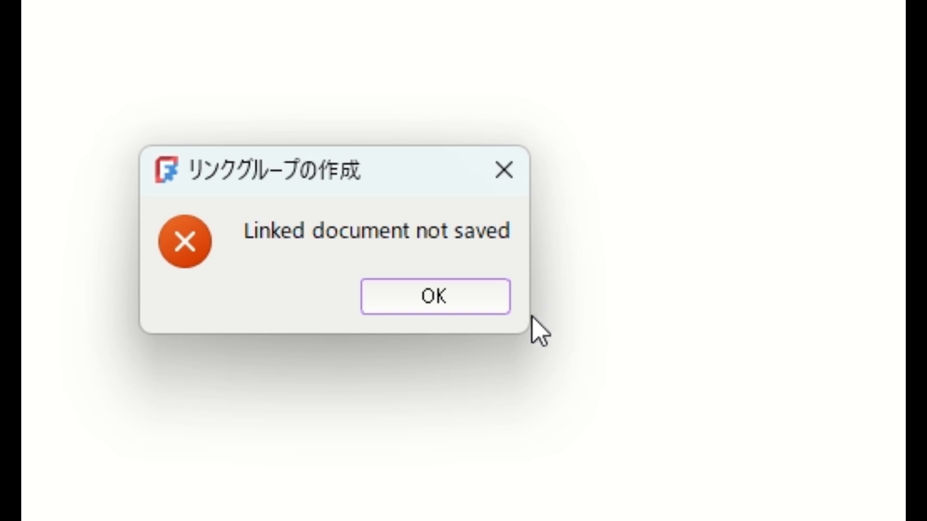
pyautogui.click(472, 294)
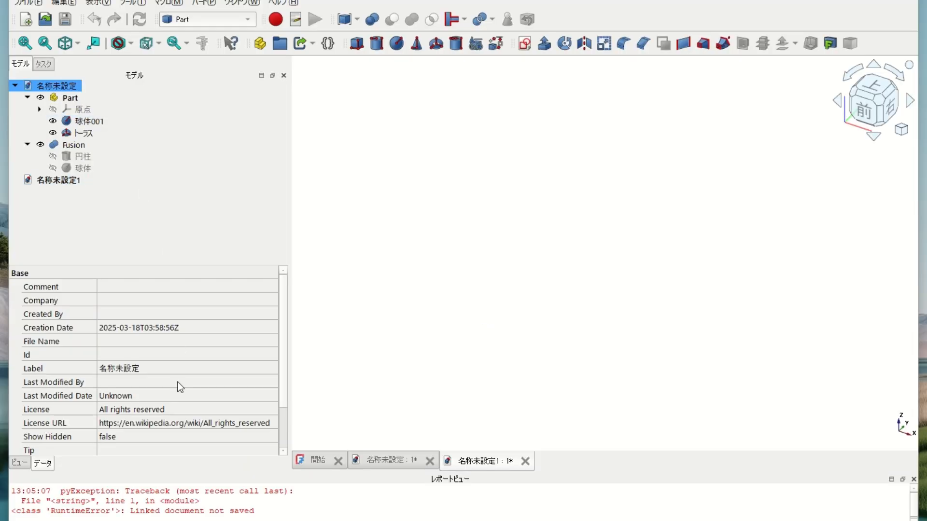
# Label the document containing the original shapes souce and save it as souce.FCStd in the temp folder.
pyautogui.click(169, 370)
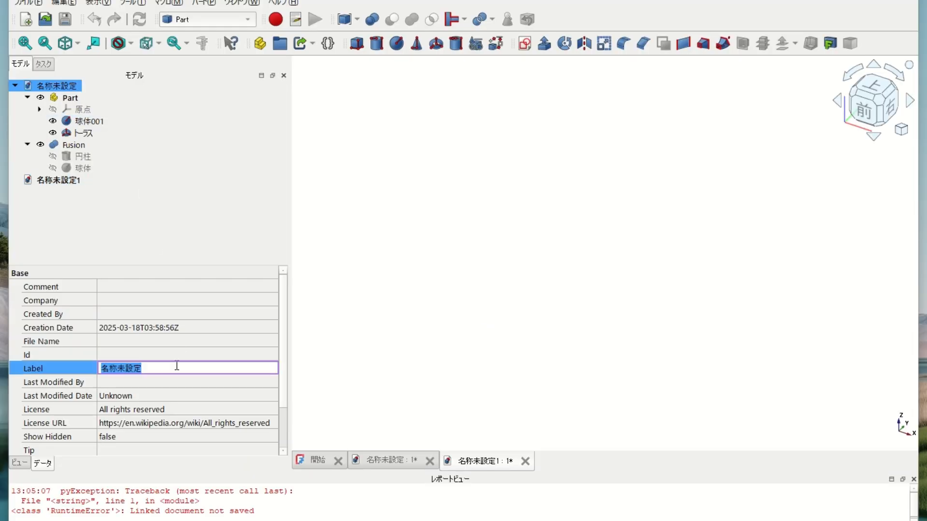
pyautogui.press('BackSpace')
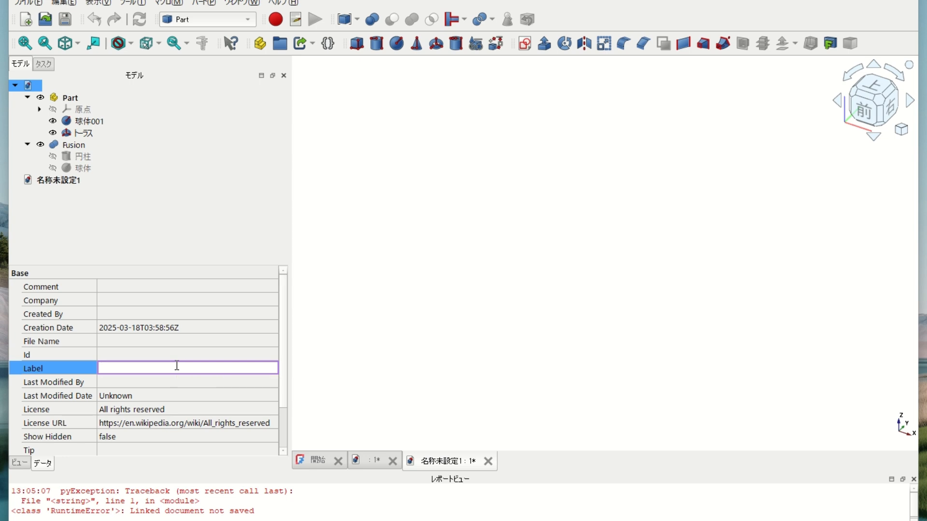
pyautogui.write('sou')
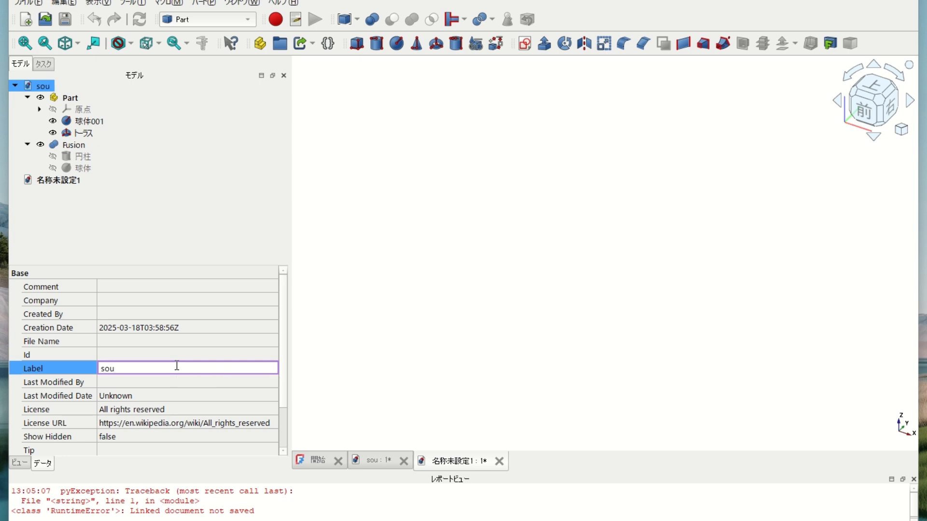
pyautogui.write('ce')
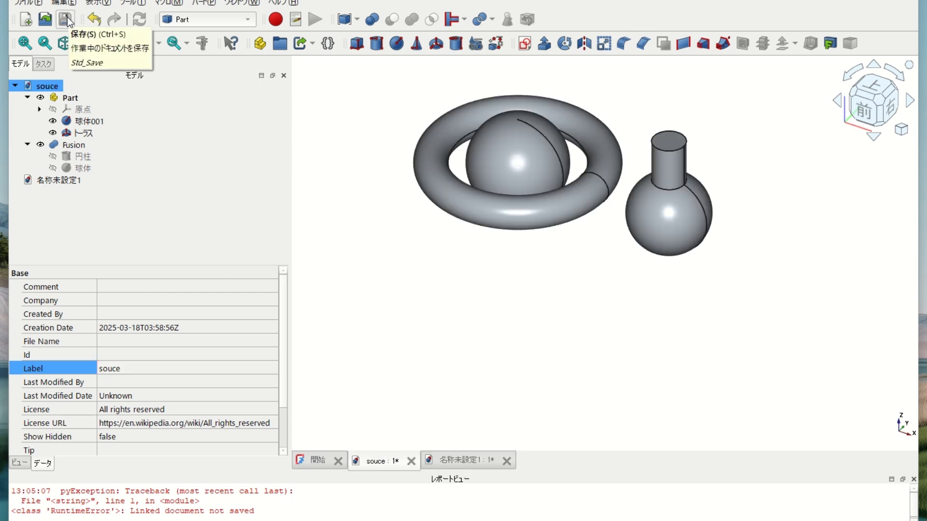
pyautogui.click(66, 19)
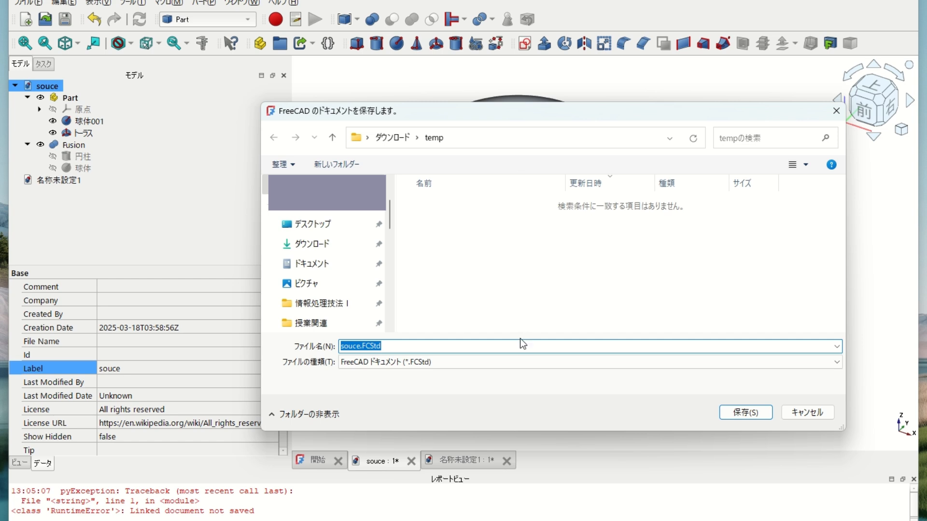
pyautogui.click(745, 413)
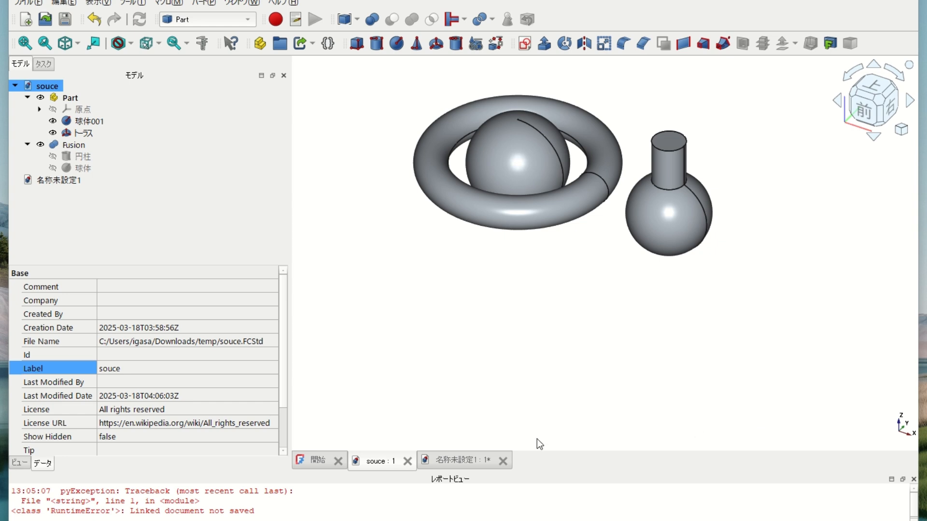
# Make the empty document 名称未設定1 active and try to link the Part from souce into it.
pyautogui.click(474, 461)
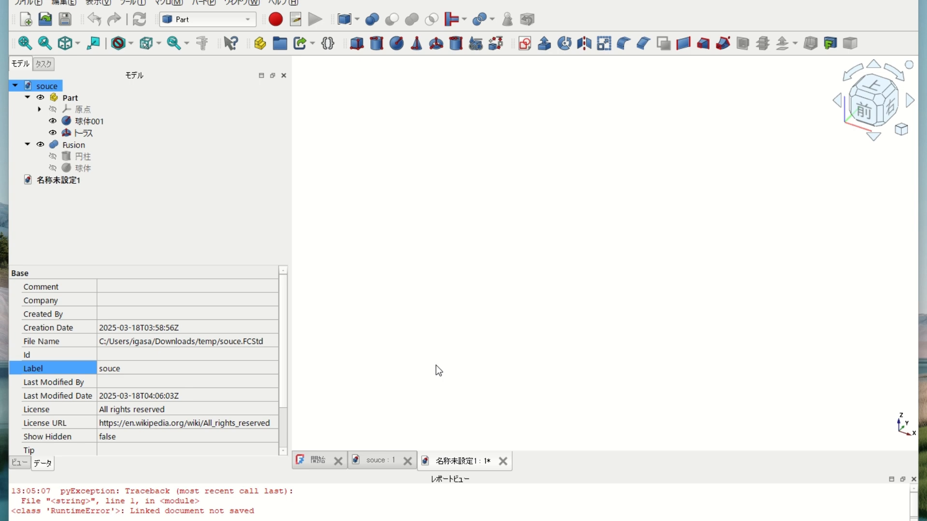
pyautogui.click(85, 101)
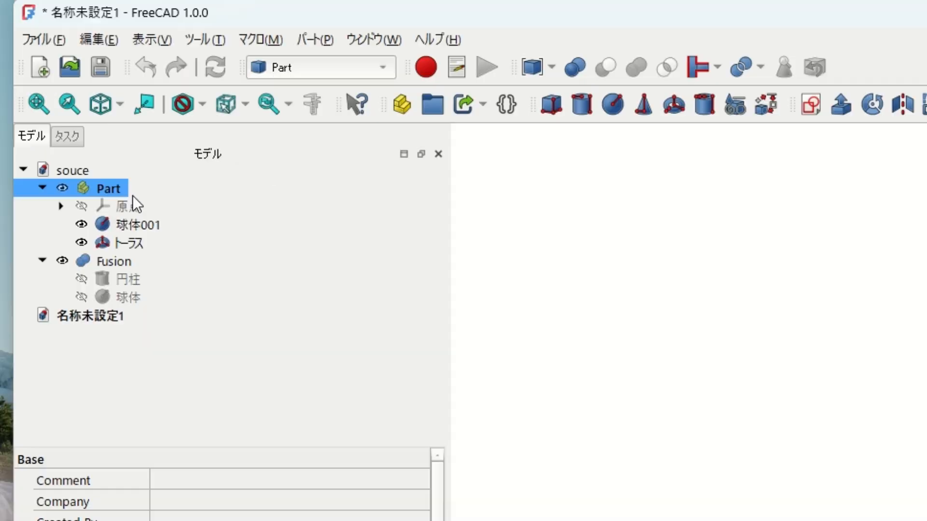
pyautogui.click(483, 103)
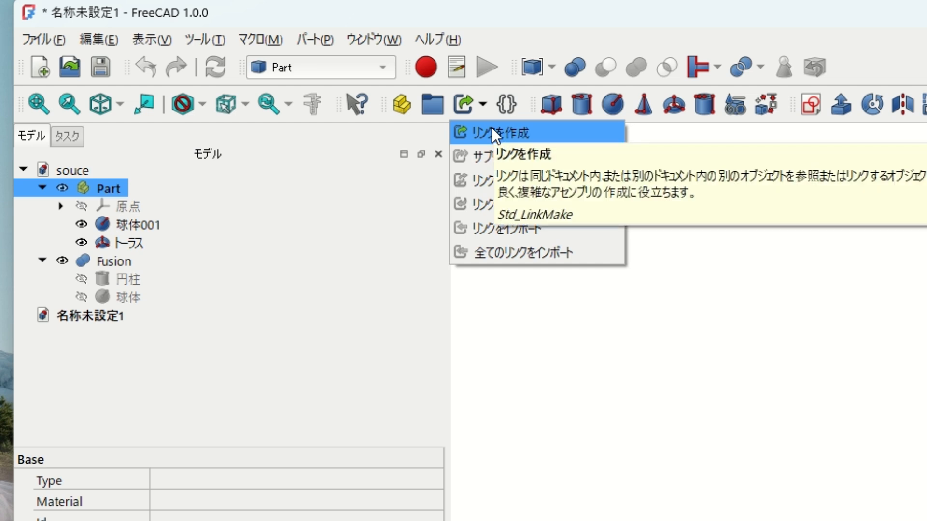
pyautogui.click(491, 129)
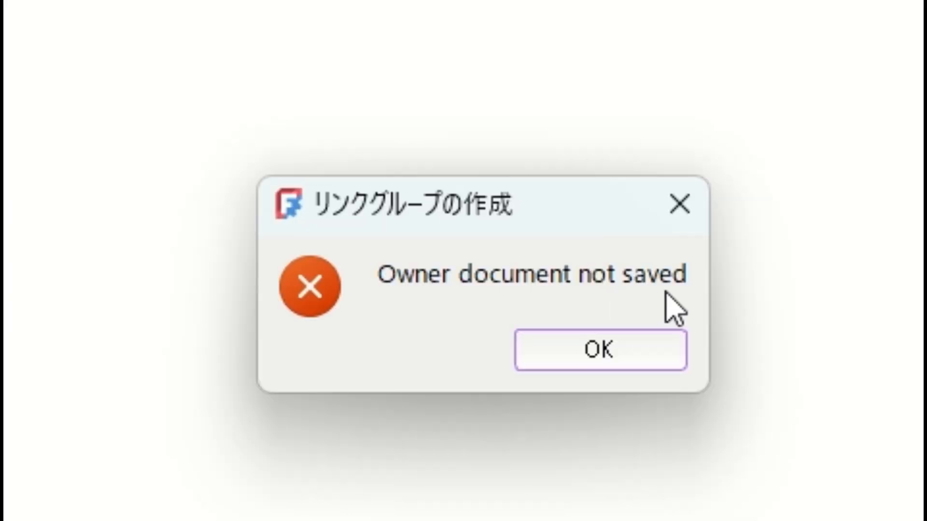
pyautogui.click(628, 367)
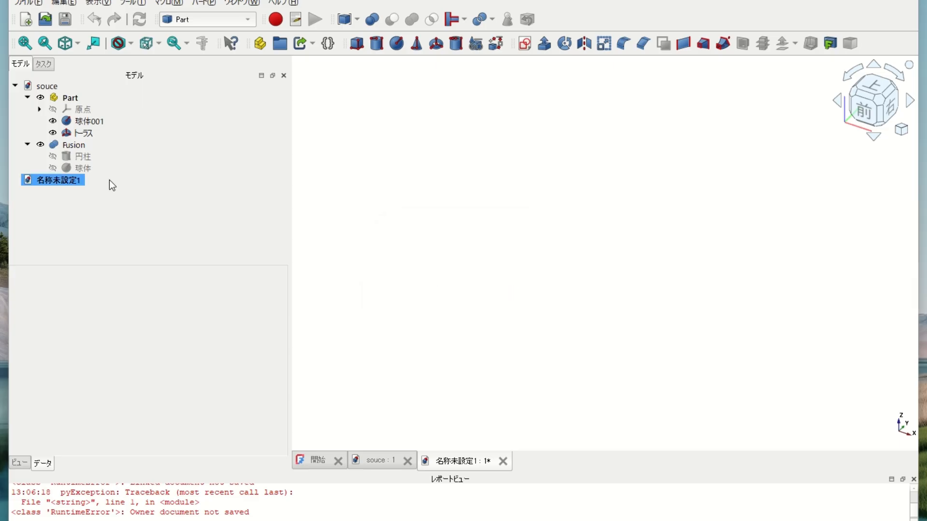
# Label the empty document target and save it as target.FCStd in the temp folder.
pyautogui.click(64, 184)
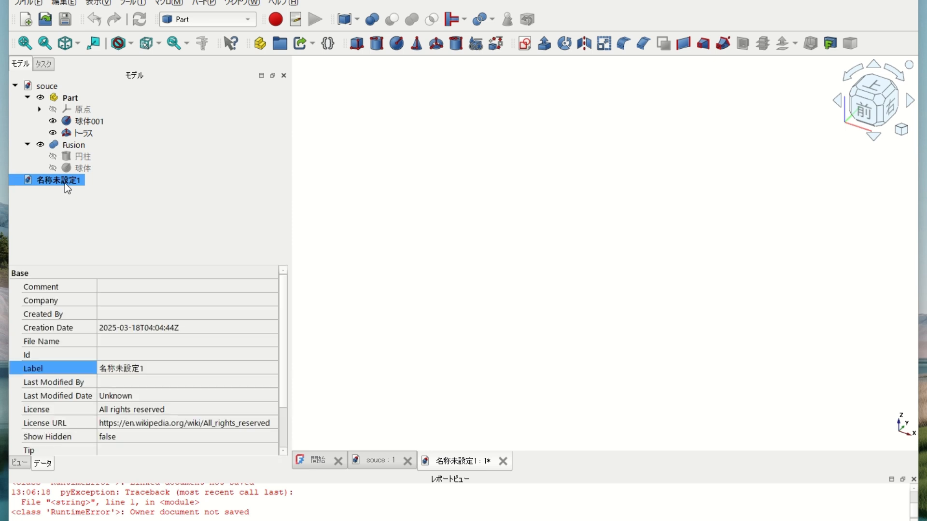
pyautogui.click(160, 369)
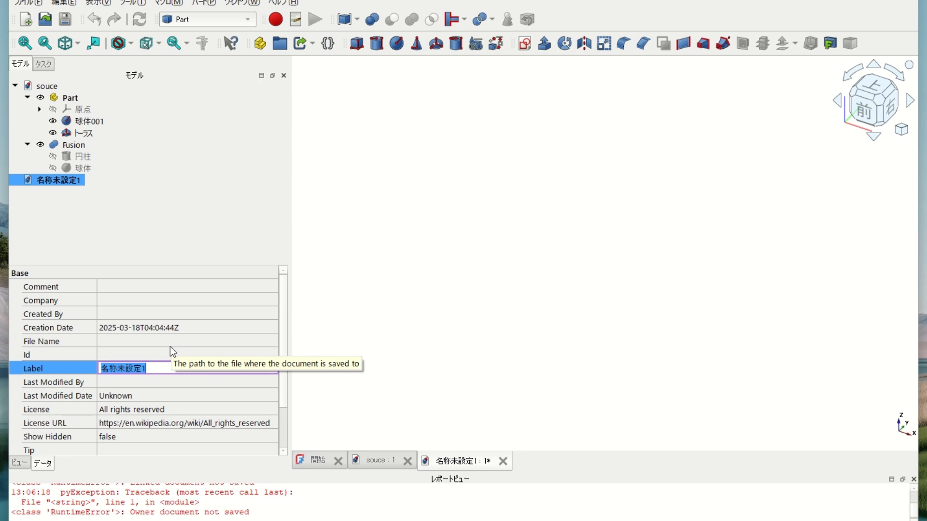
pyautogui.write('target')
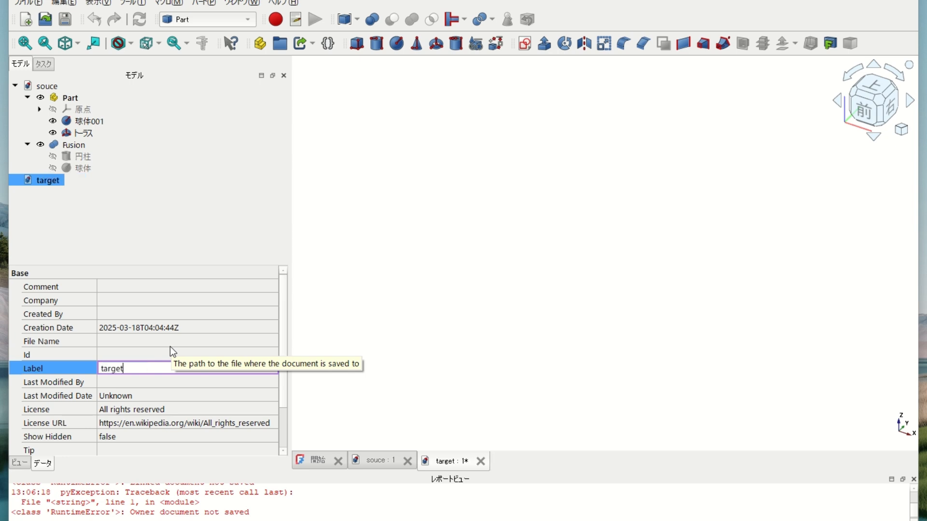
pyautogui.press('Return')
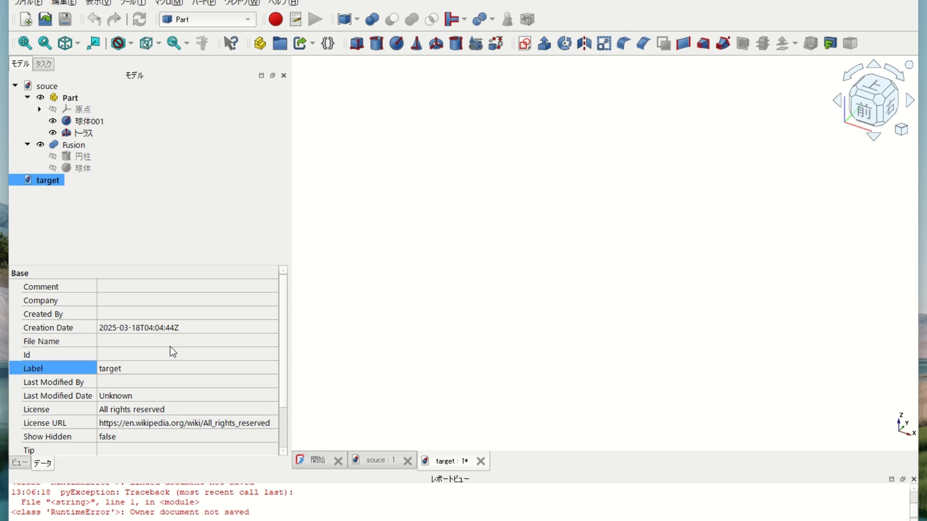
pyautogui.click(66, 19)
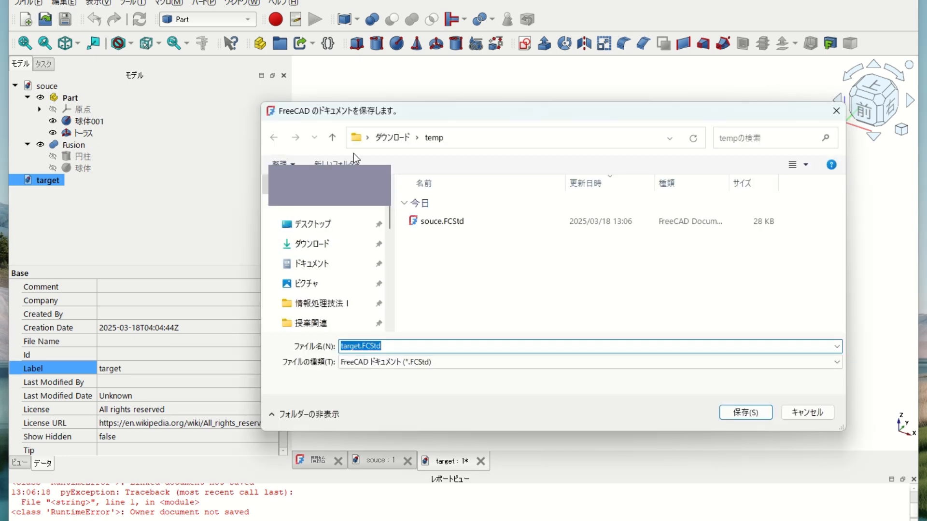
pyautogui.click(747, 414)
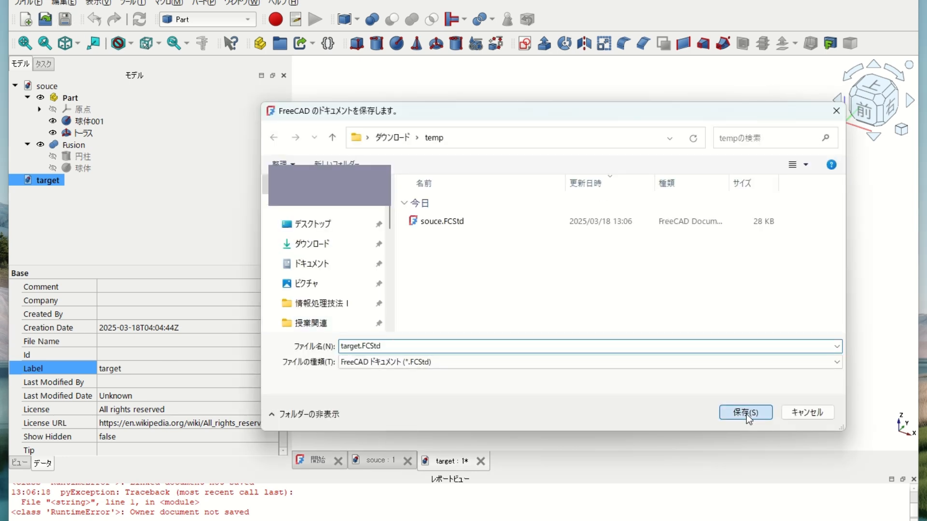
# With the target document active, create a link in it to the Part from the souce document.
pyautogui.click(380, 464)
pyautogui.click(444, 461)
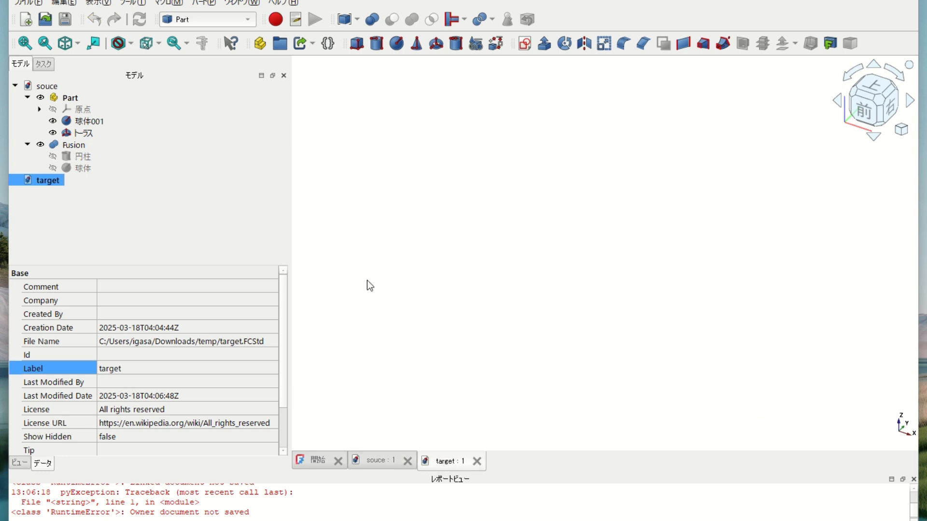
pyautogui.click(67, 97)
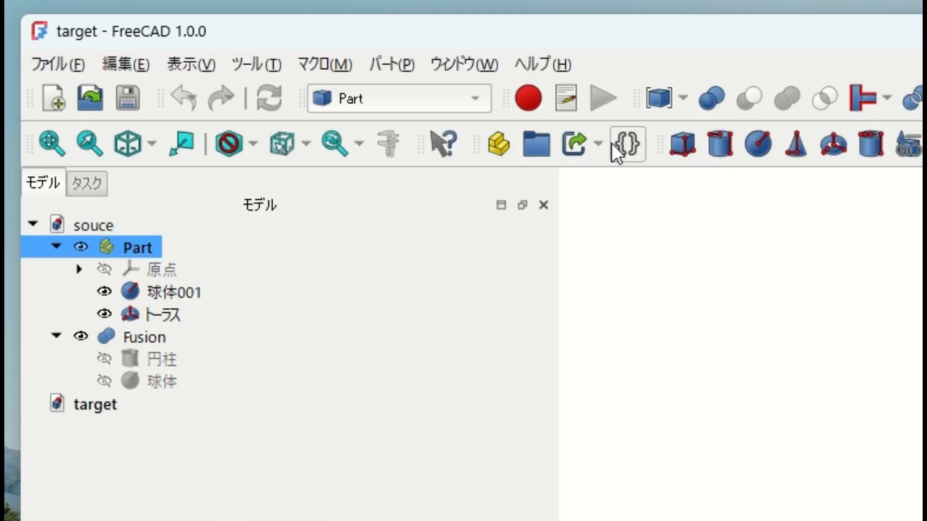
pyautogui.click(312, 43)
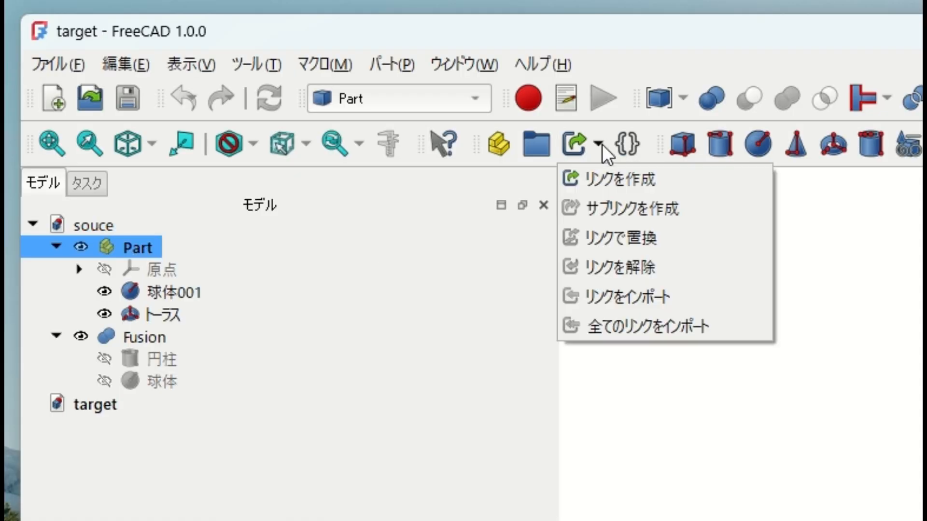
pyautogui.click(601, 177)
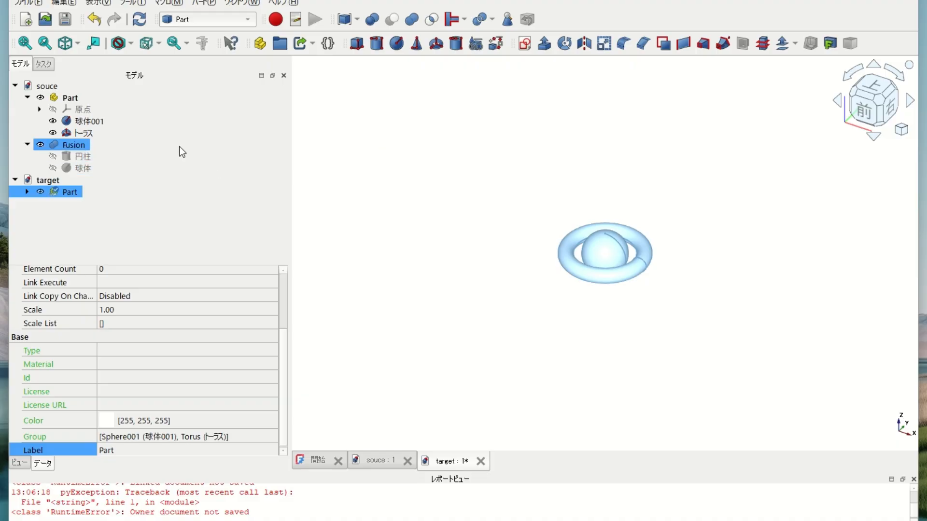
# Create a link in the target document to the Fusion object from the souce document.
pyautogui.keyDown('ctrl'); pyautogui.click(118, 247); pyautogui.keyUp('ctrl')
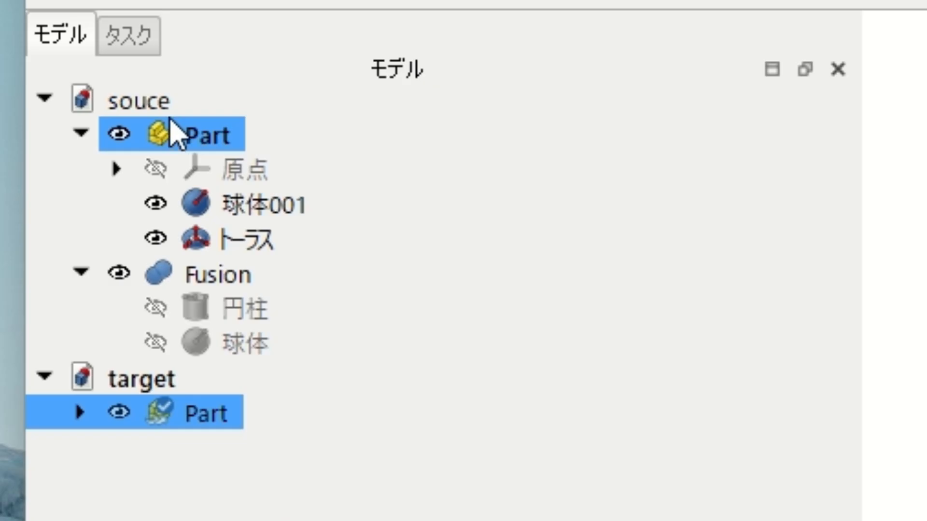
pyautogui.moveTo(173, 127); pyautogui.dragTo(340, 519)
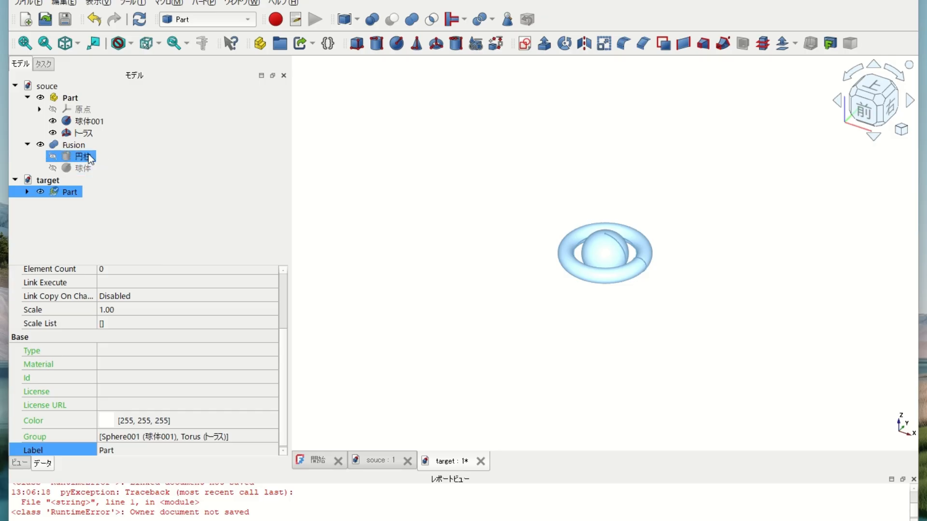
pyautogui.click(222, 290)
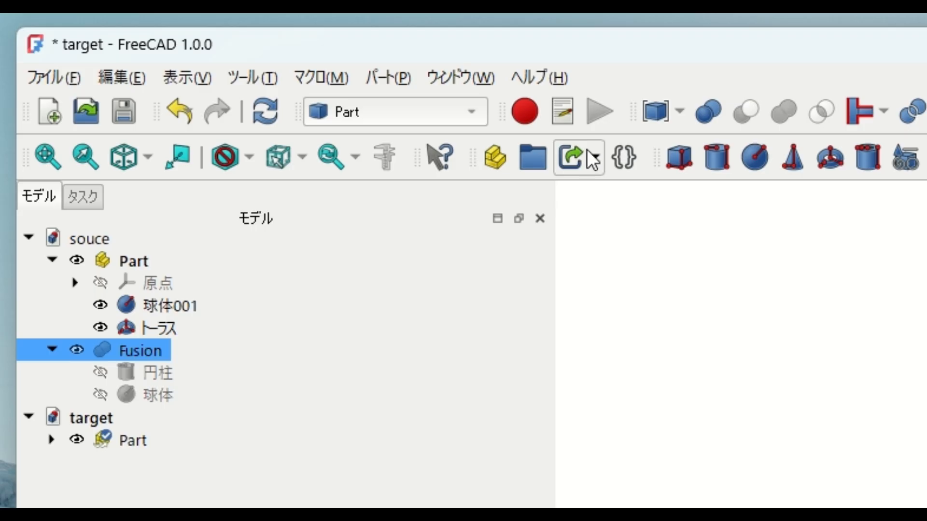
pyautogui.click(587, 150)
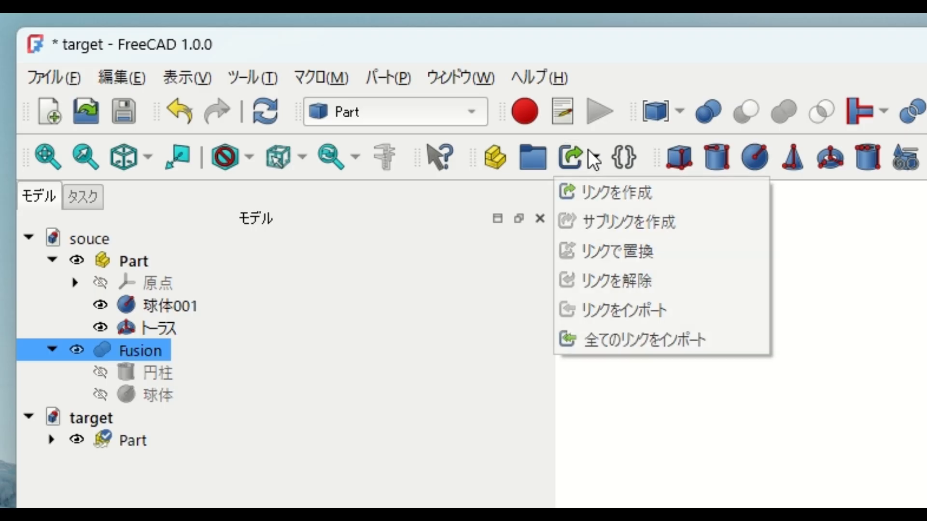
pyautogui.click(602, 195)
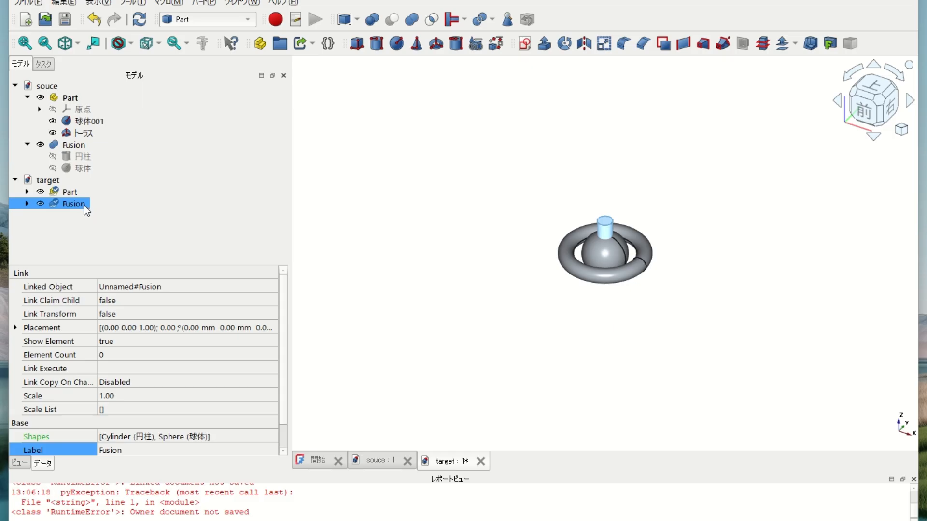
# Move the linked Fusion in the target document along negative X, clear of the linked Part, and accept the placement.
pyautogui.rightClick(84, 205)
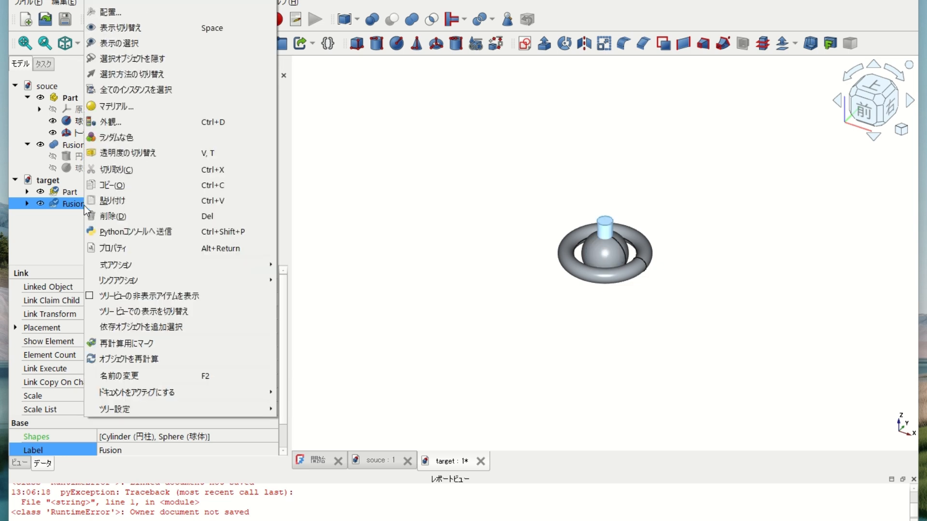
pyautogui.click(111, 12)
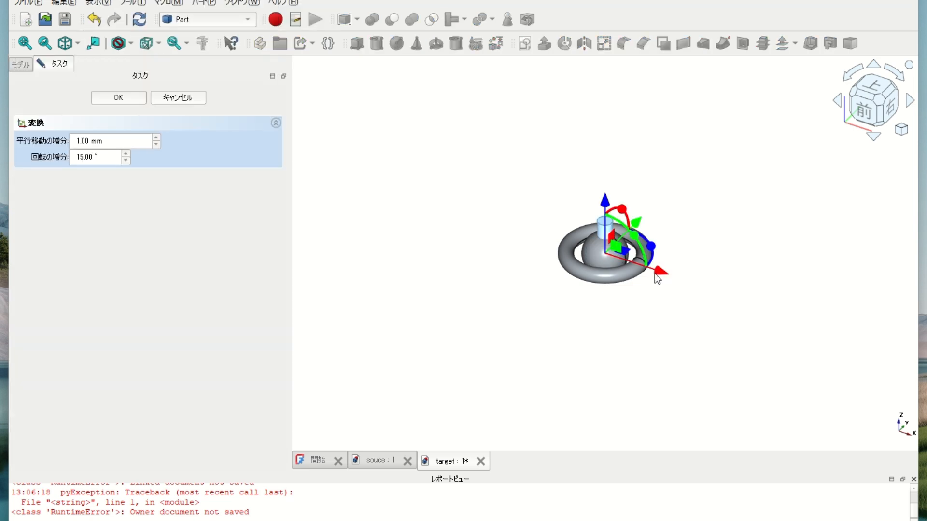
pyautogui.moveTo(661, 270); pyautogui.dragTo(549, 229)
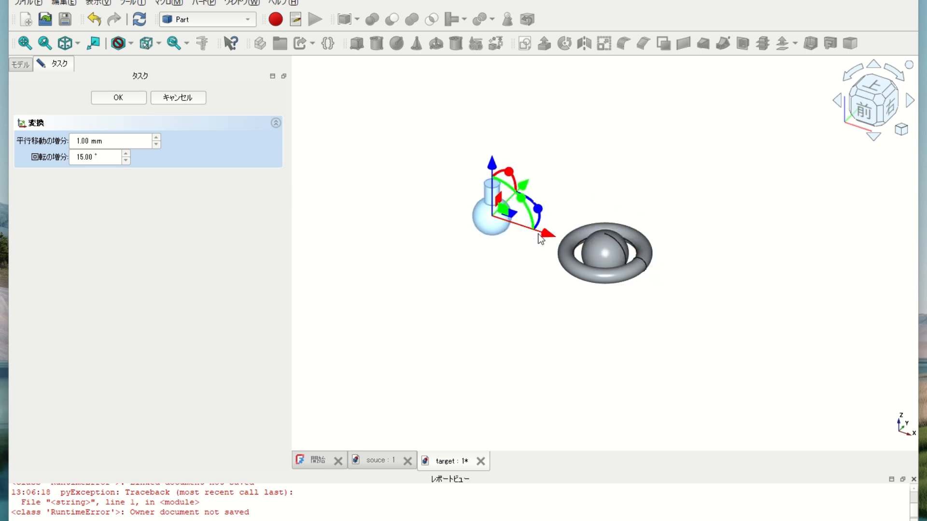
pyautogui.click(140, 102)
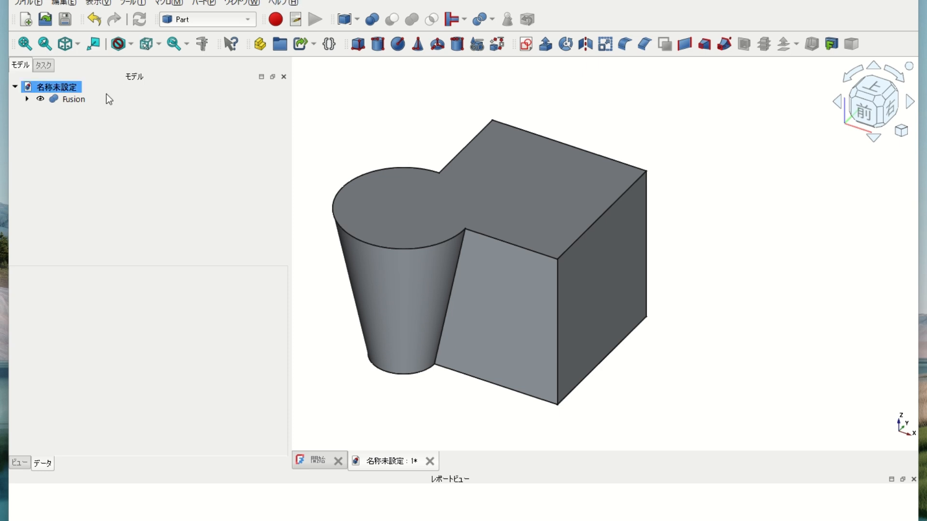
# Expand the Fusion in the model tree and make its cone visible.
pyautogui.click(84, 99)
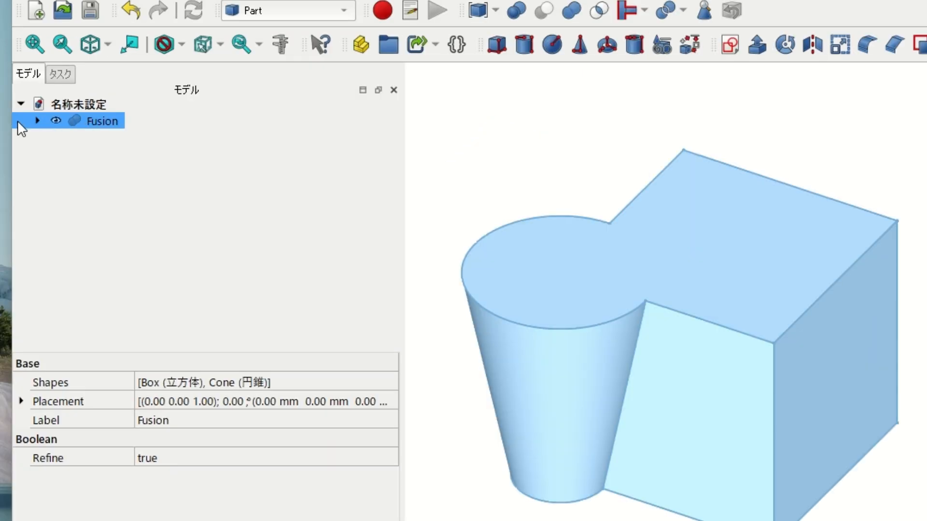
pyautogui.click(36, 120)
pyautogui.click(96, 153)
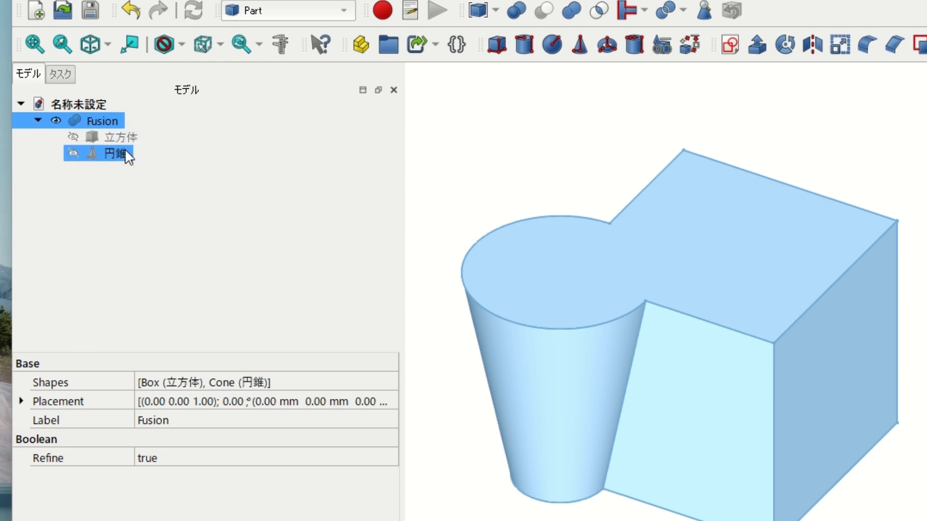
pyautogui.click(147, 225)
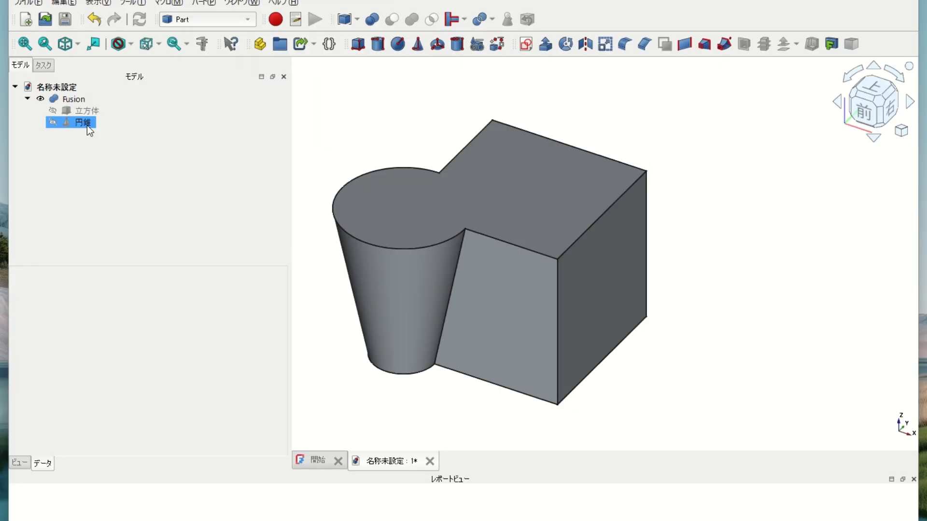
pyautogui.click(121, 157)
pyautogui.click(54, 122)
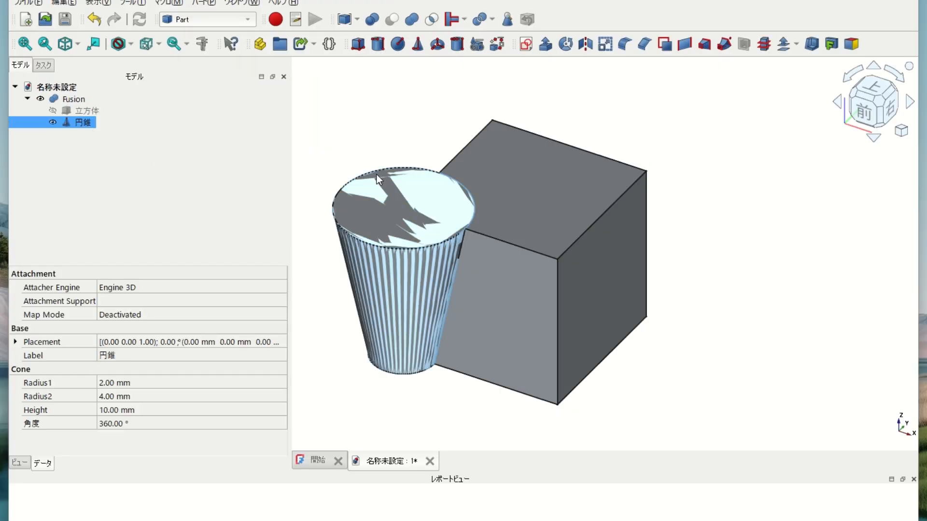
# Create a sub-link to the cone's flat top face.
pyautogui.click(407, 203)
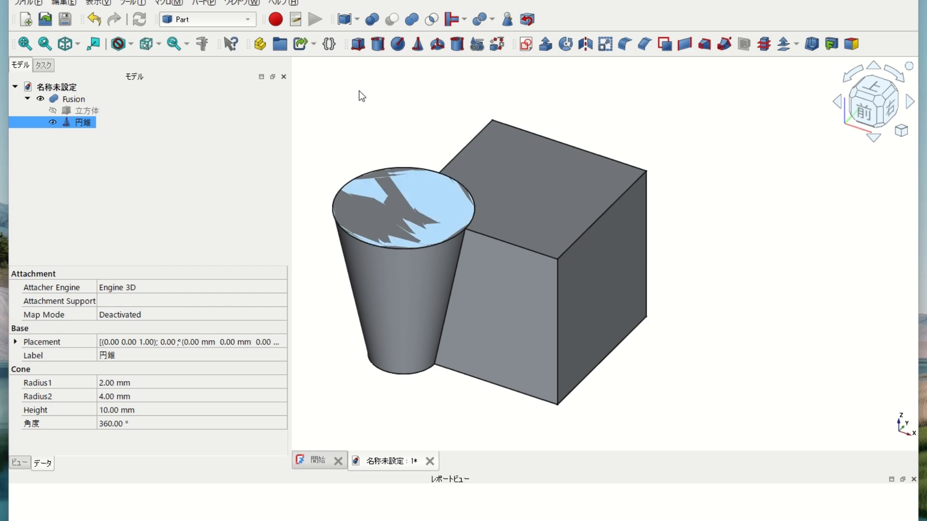
pyautogui.click(313, 44)
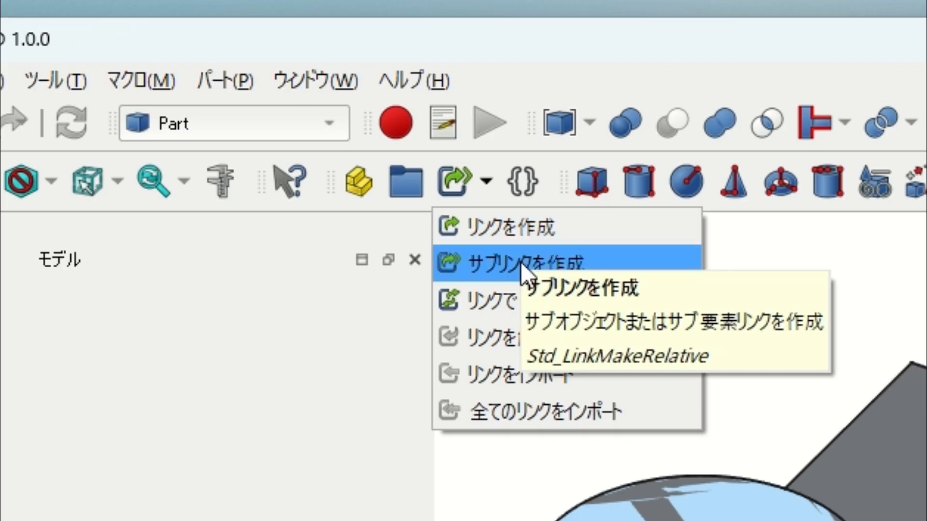
pyautogui.click(520, 262)
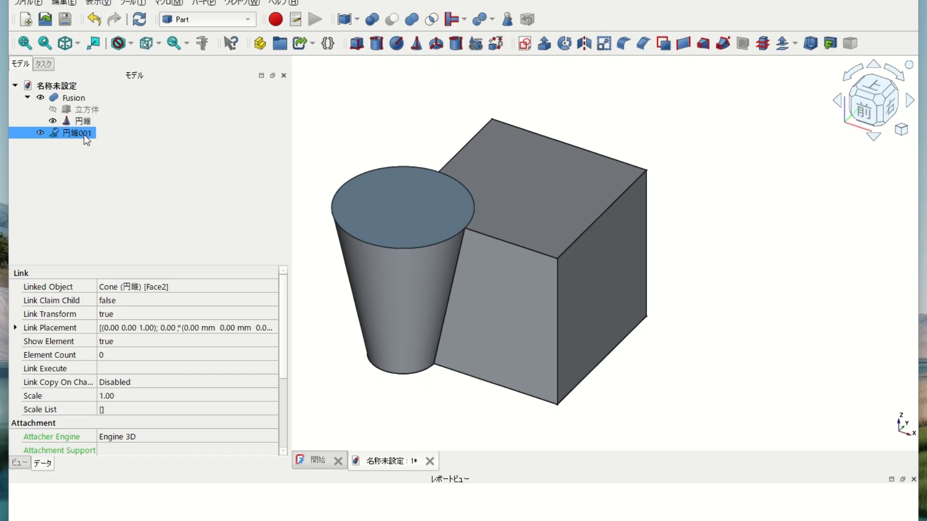
# Move the linked cone face 23 mm along positive X, clear of the Fusion, and accept the placement.
pyautogui.rightClick(85, 138)
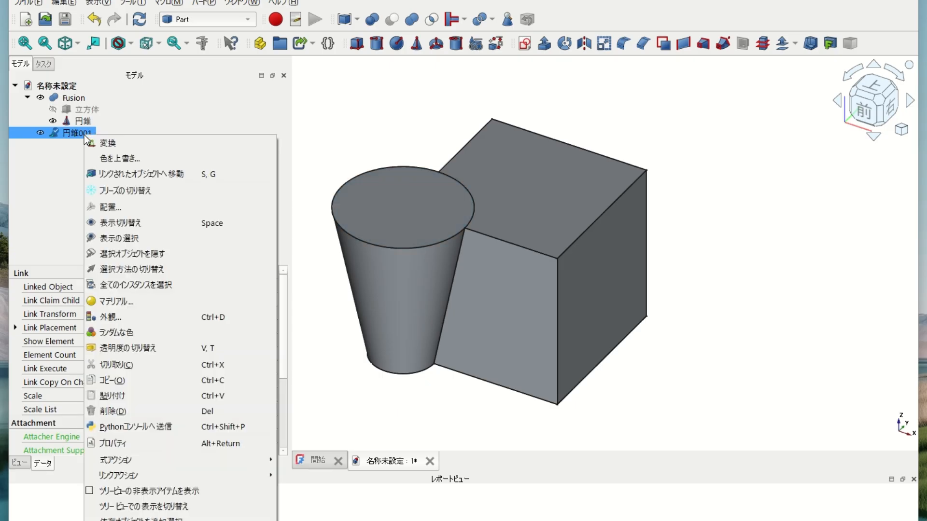
pyautogui.click(107, 143)
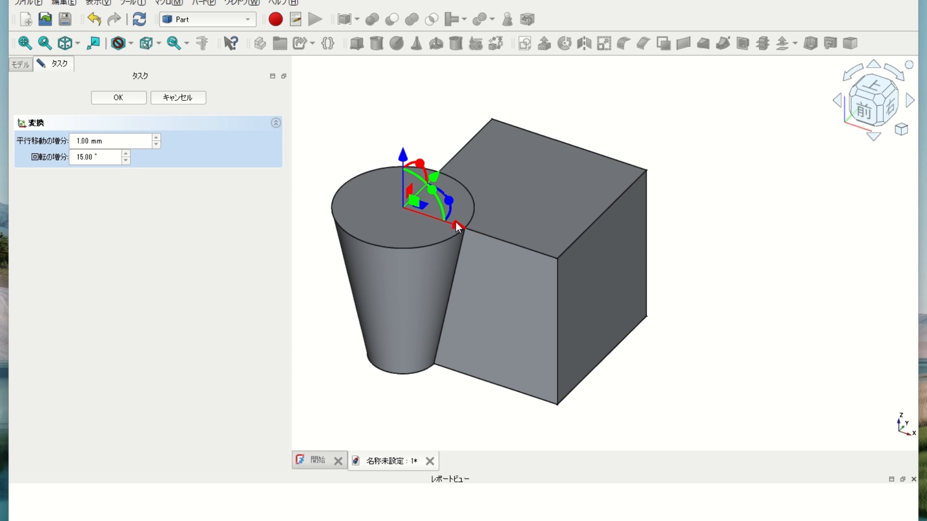
pyautogui.moveTo(457, 226); pyautogui.dragTo(801, 374)
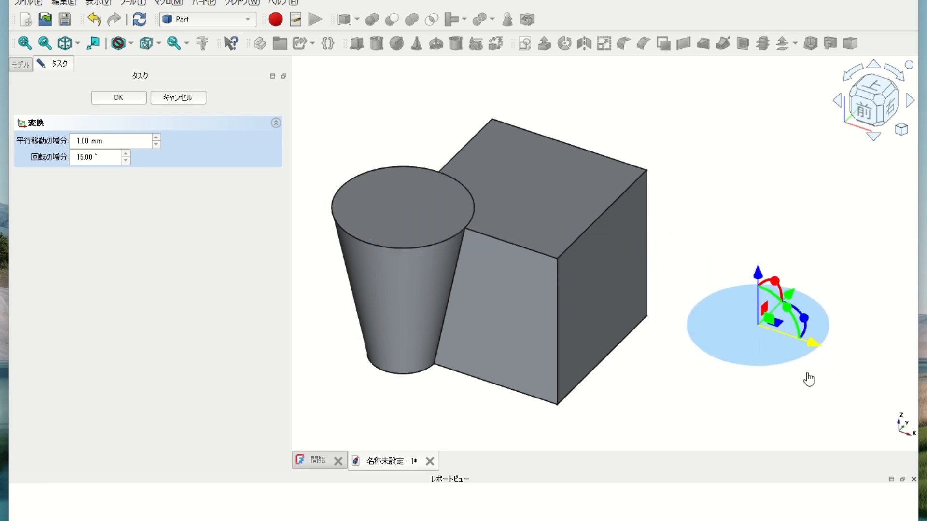
pyautogui.click(118, 98)
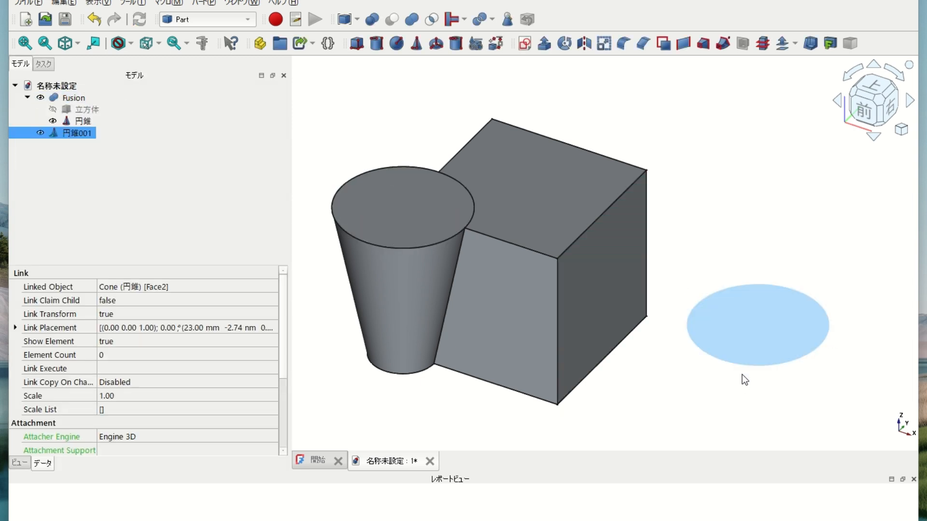
# Set the original cone's Radius2 to 6 mm.
pyautogui.click(87, 124)
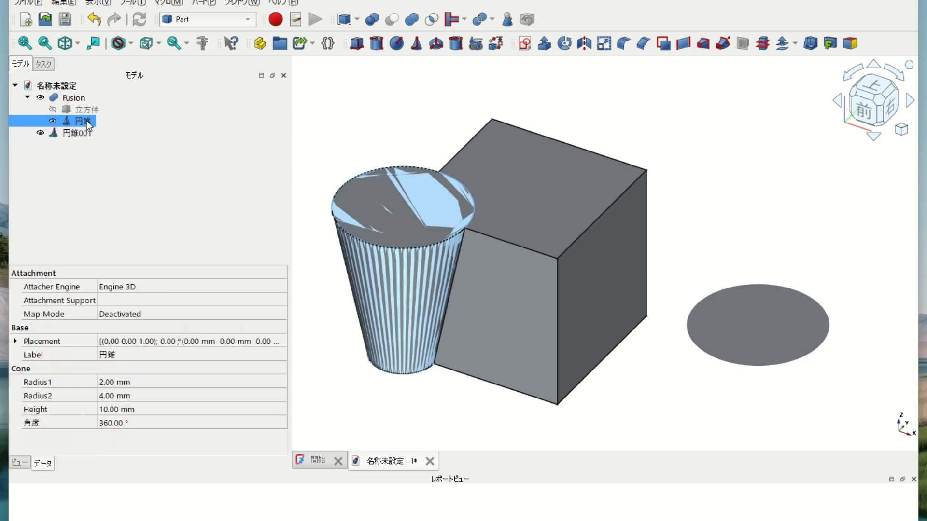
pyautogui.click(128, 399)
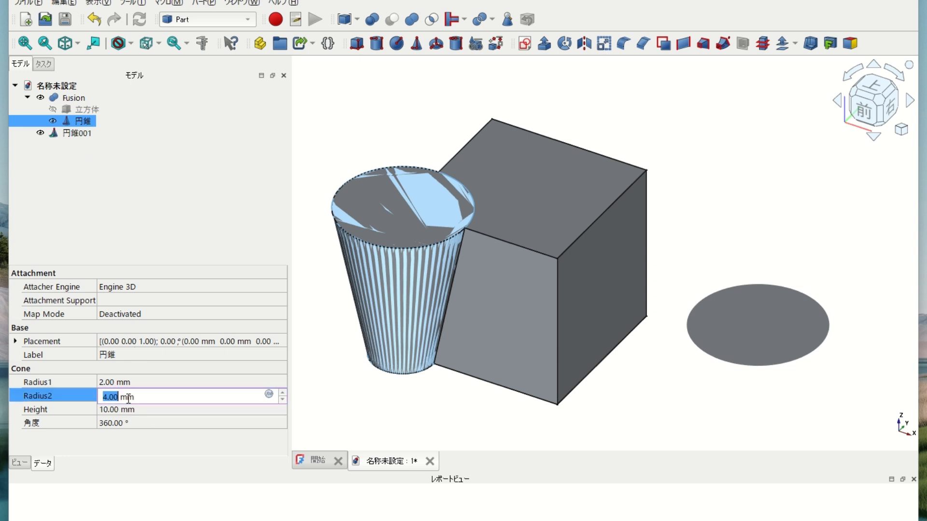
pyautogui.click(283, 393)
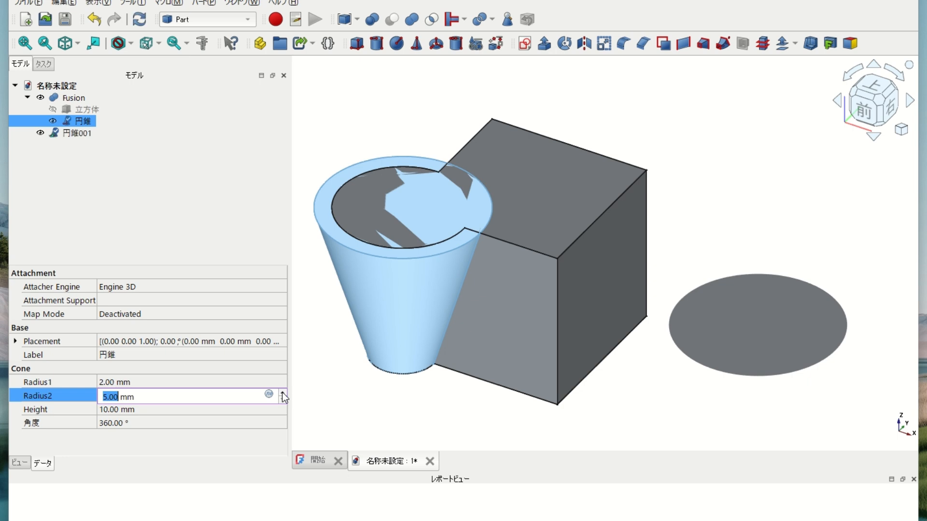
pyautogui.click(283, 393)
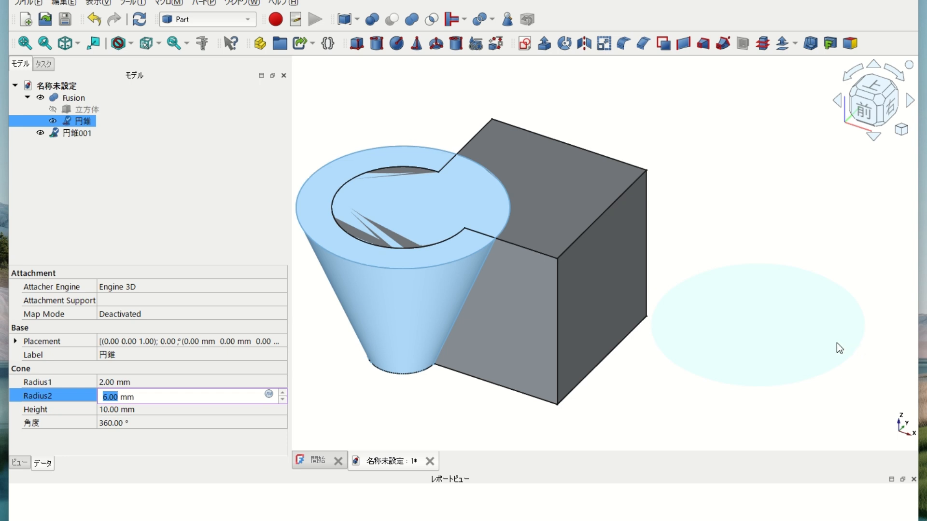
pyautogui.click(128, 169)
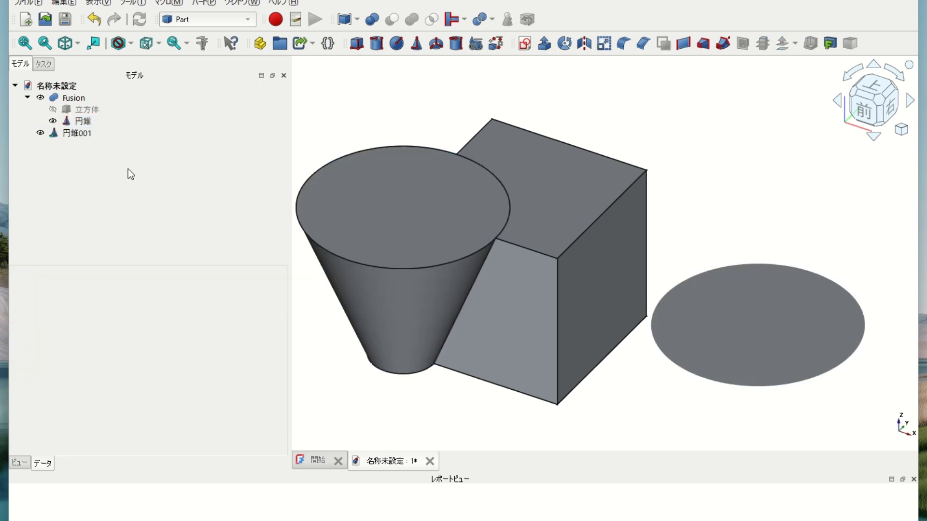
# Hide the cone, show the box inside the Fusion, and create a sub-link to the box's side face facing positive X.
pyautogui.click(54, 122)
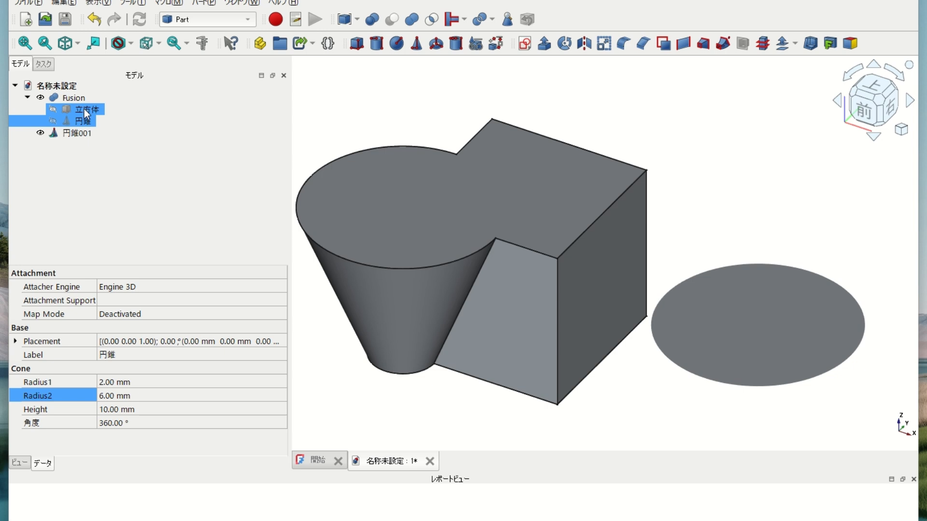
pyautogui.click(53, 113)
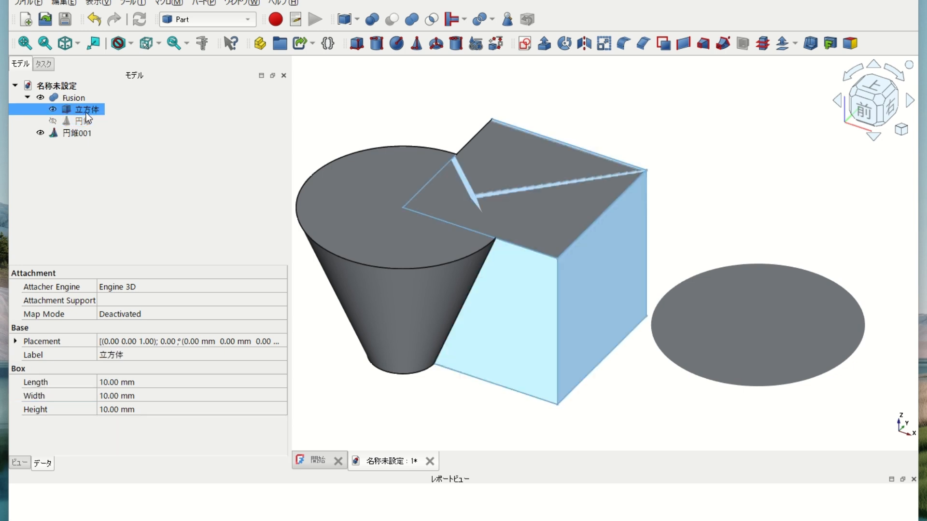
pyautogui.click(609, 260)
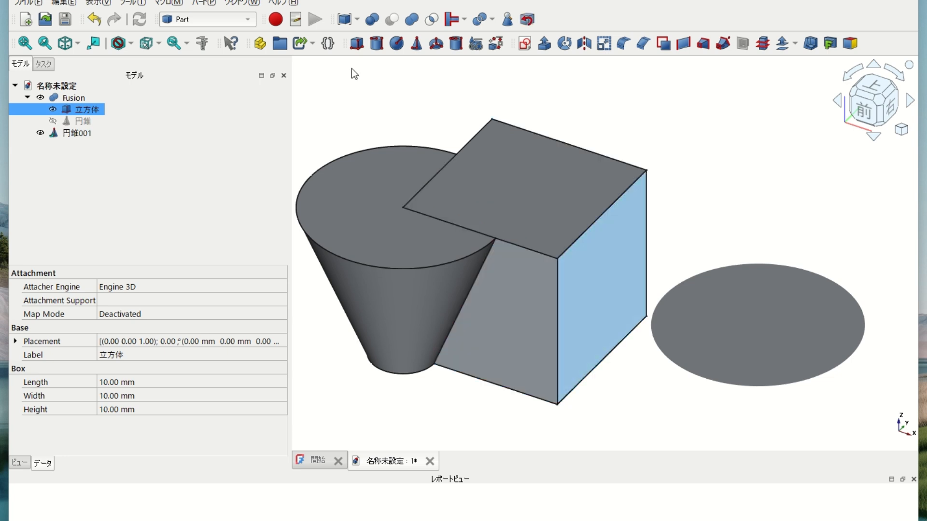
pyautogui.click(313, 44)
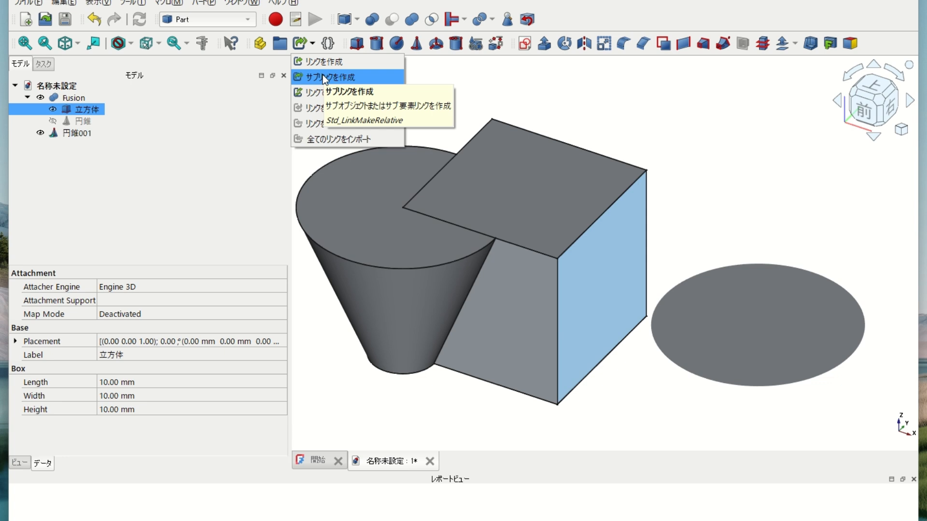
pyautogui.click(323, 76)
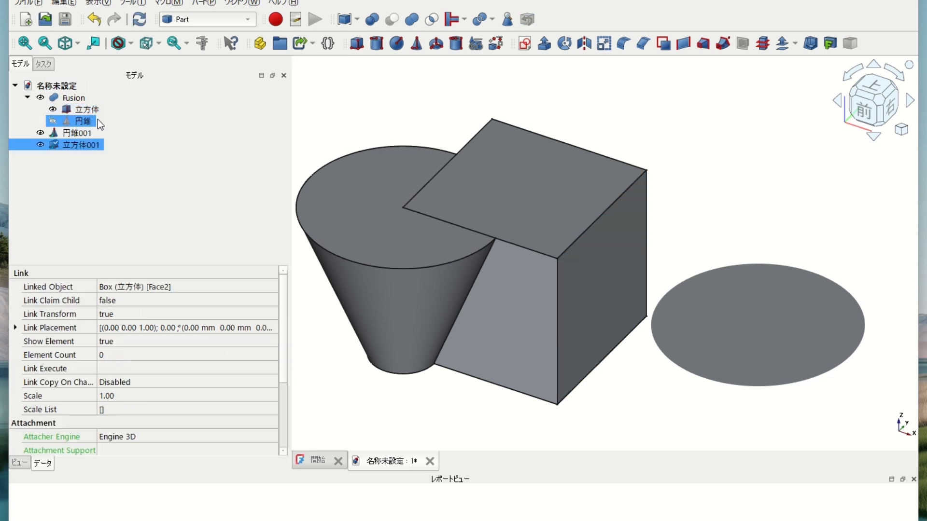
# Move the linked box face along positive X, clear of the box, and accept the placement.
pyautogui.rightClick(98, 147)
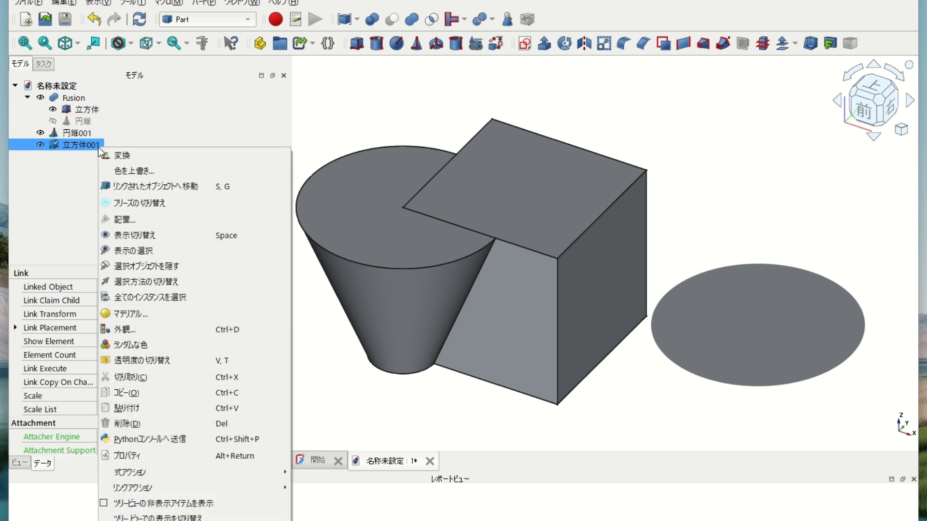
pyautogui.click(119, 155)
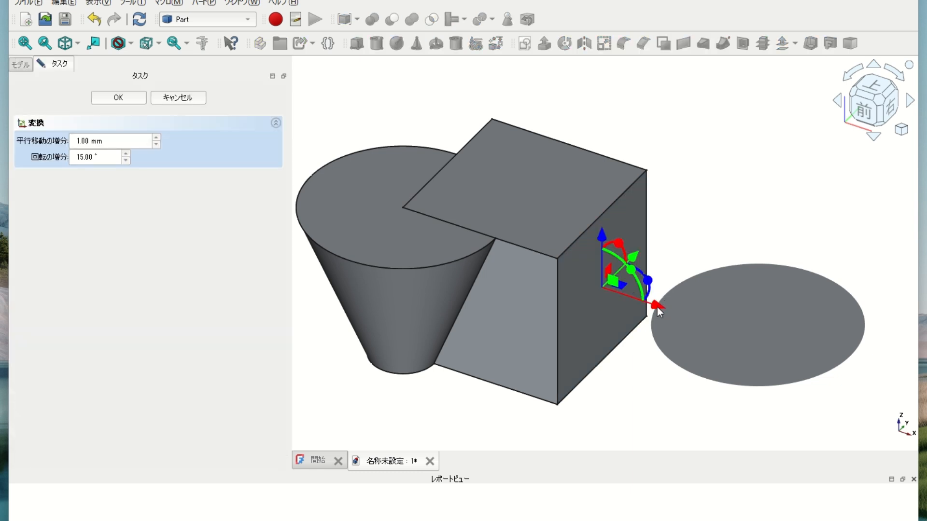
pyautogui.moveTo(658, 307); pyautogui.dragTo(720, 362)
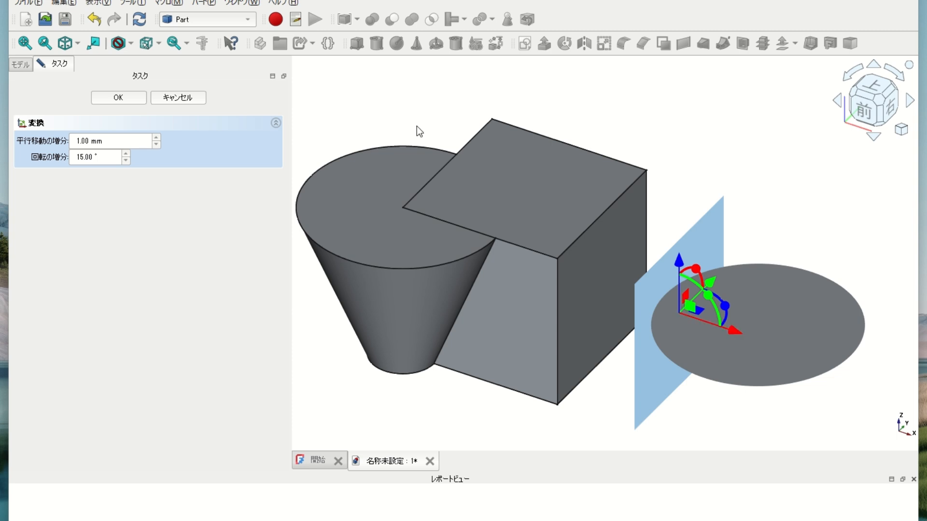
pyautogui.click(126, 96)
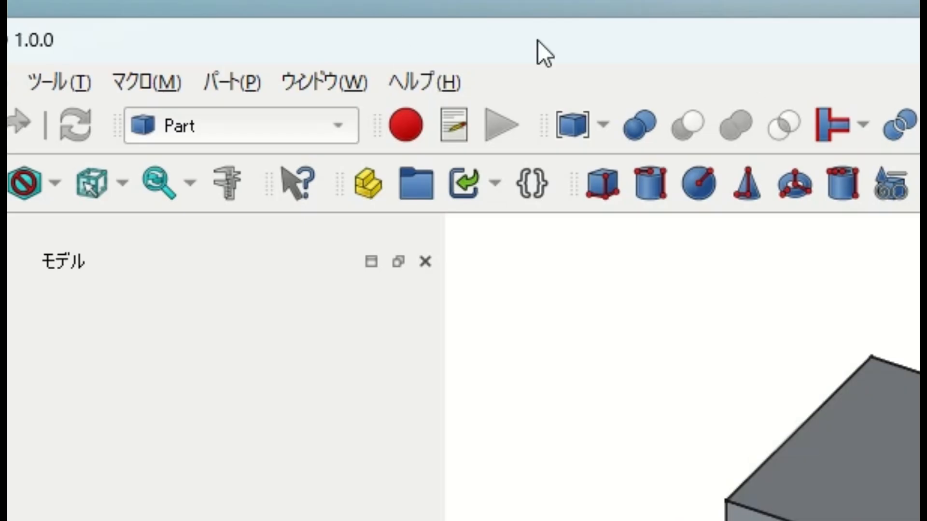
# Examine the new example's Fusion and its box and cone in the model tree.
pyautogui.click(483, 180)
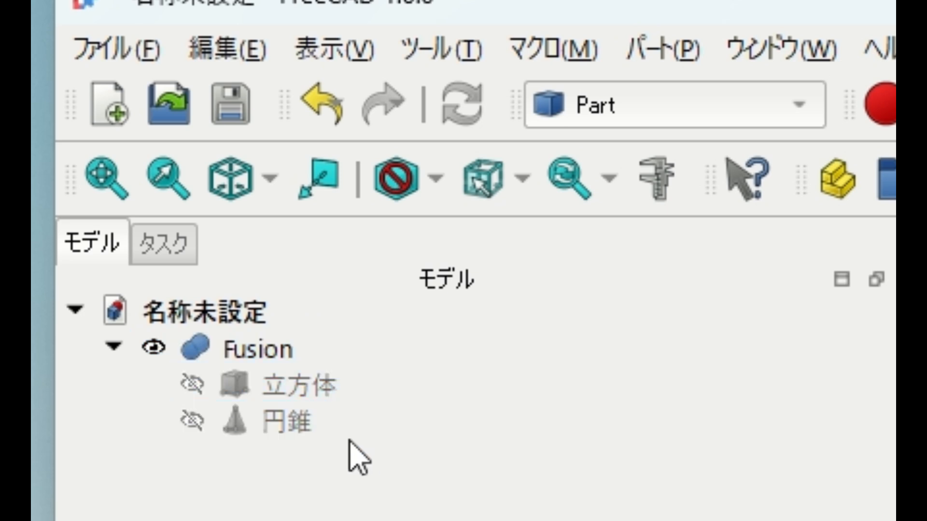
pyautogui.click(337, 395)
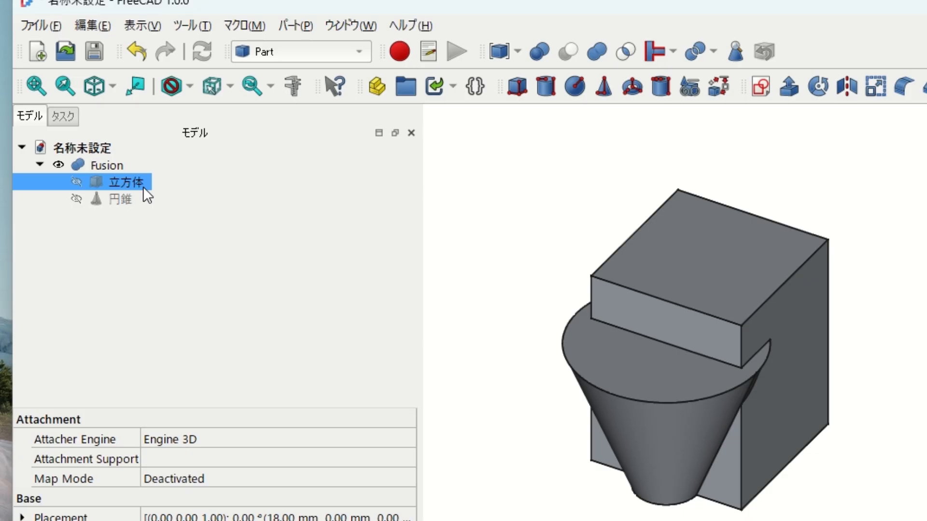
pyautogui.keyDown('ctrl'); pyautogui.click(311, 431); pyautogui.keyUp('ctrl')
pyautogui.click(132, 202)
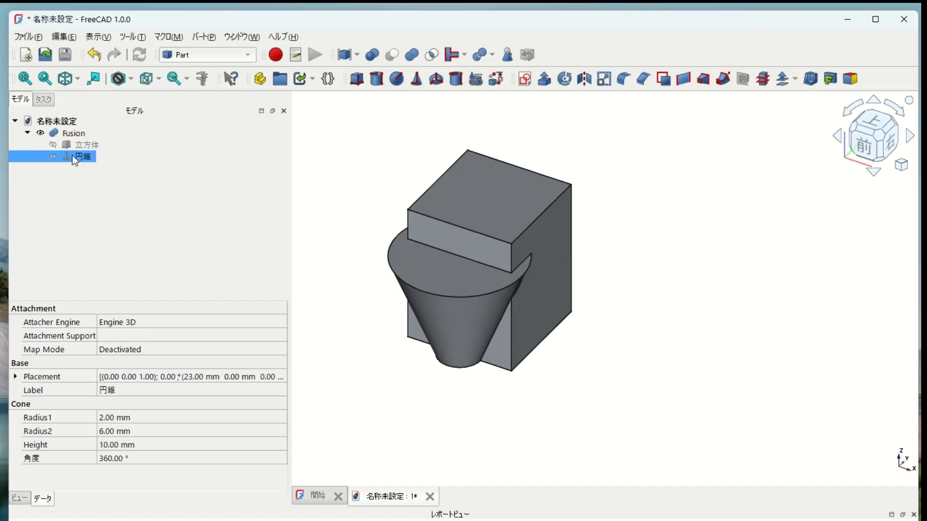
pyautogui.click(74, 134)
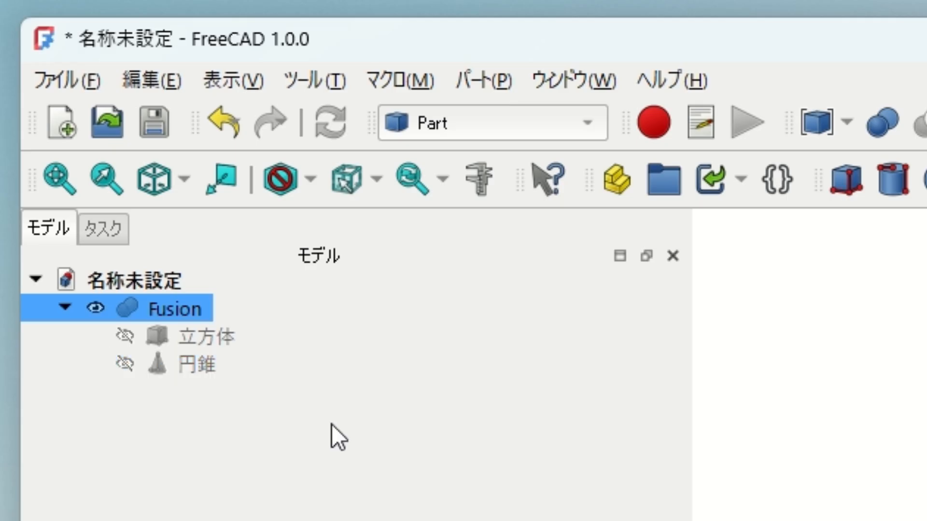
# Replace the box inside the Fusion with a link to it.
pyautogui.click(225, 338)
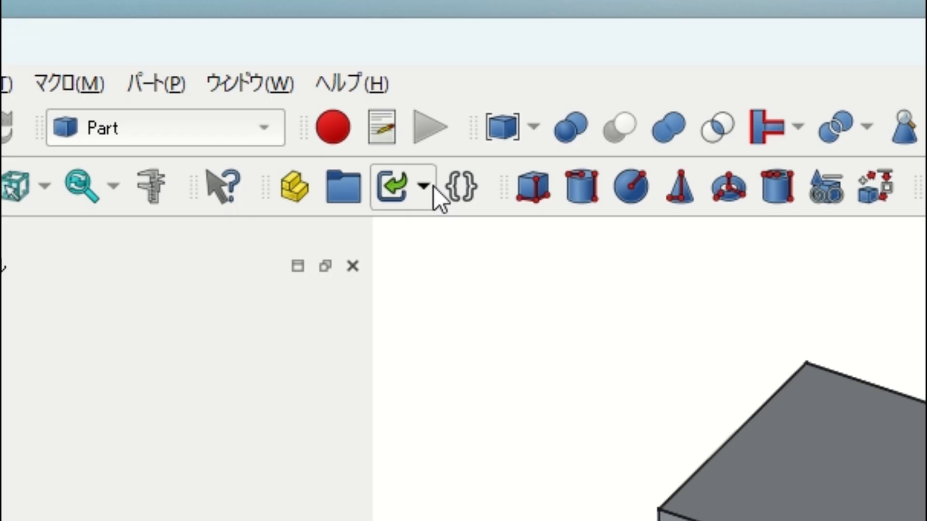
pyautogui.click(313, 79)
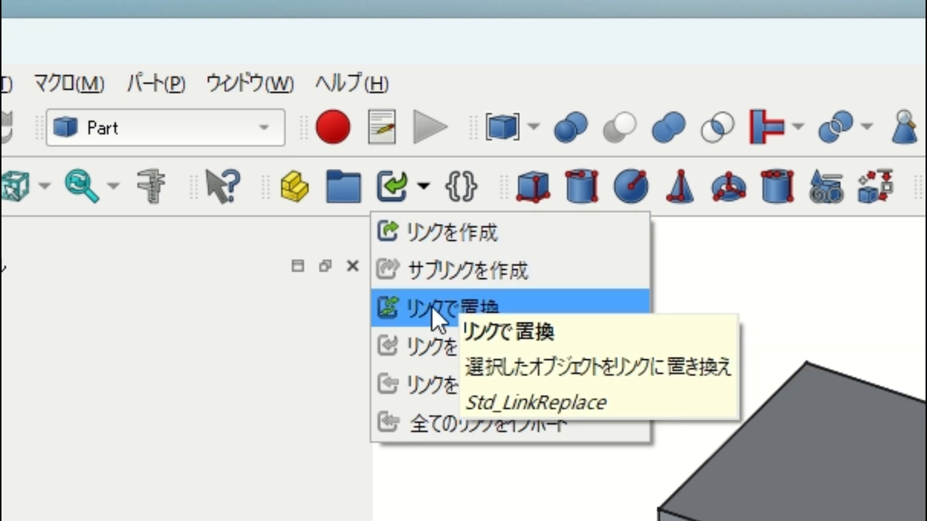
pyautogui.click(432, 307)
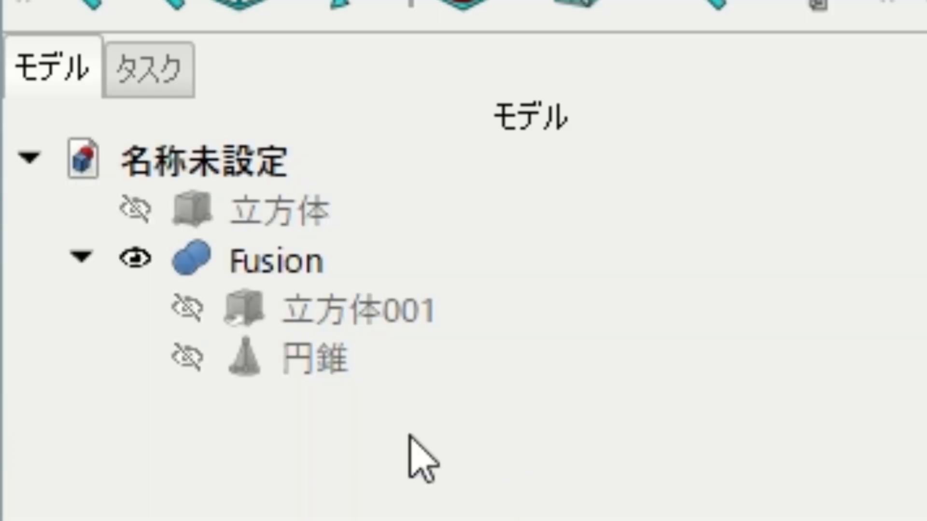
# Examine the box link and cone inside the Fusion, and the original box's dimensions.
pyautogui.click(276, 356)
pyautogui.click(245, 315)
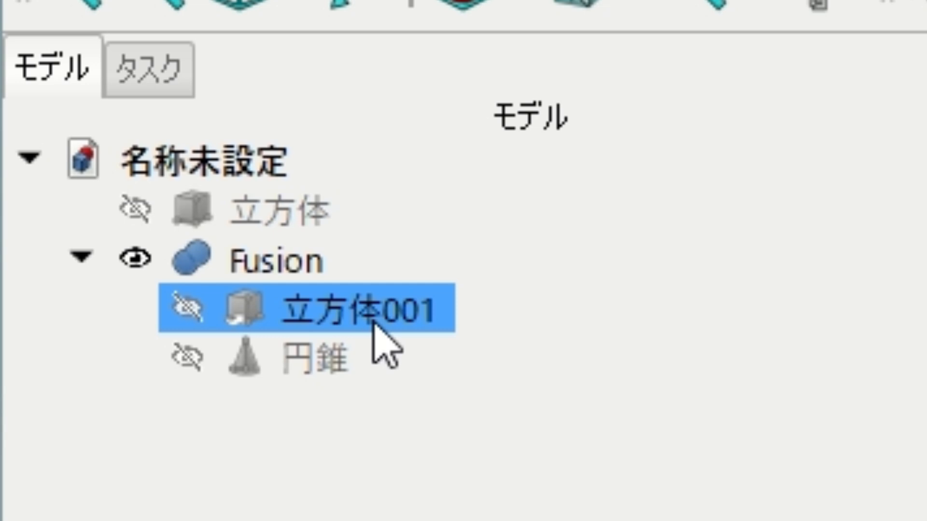
pyautogui.click(316, 266)
pyautogui.click(296, 222)
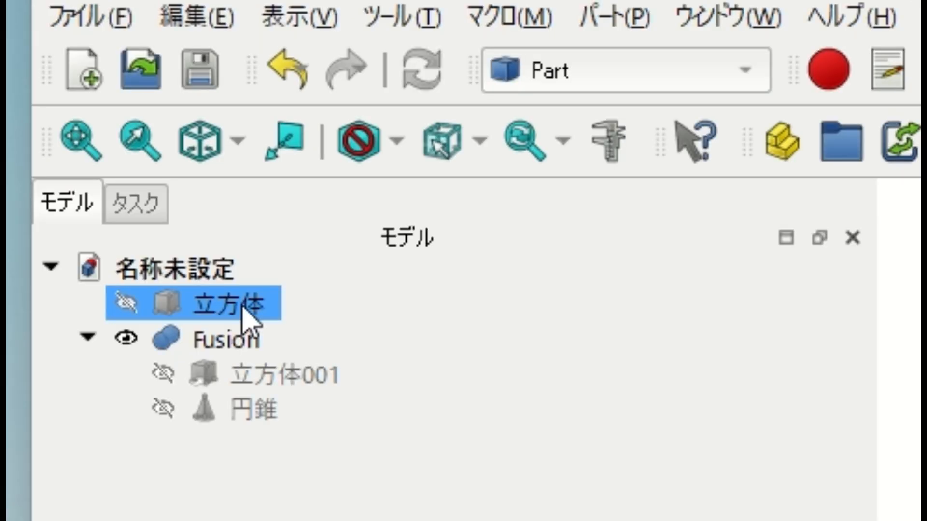
pyautogui.click(240, 304)
pyautogui.keyDown('ctrl'); pyautogui.click(256, 335); pyautogui.keyUp('ctrl')
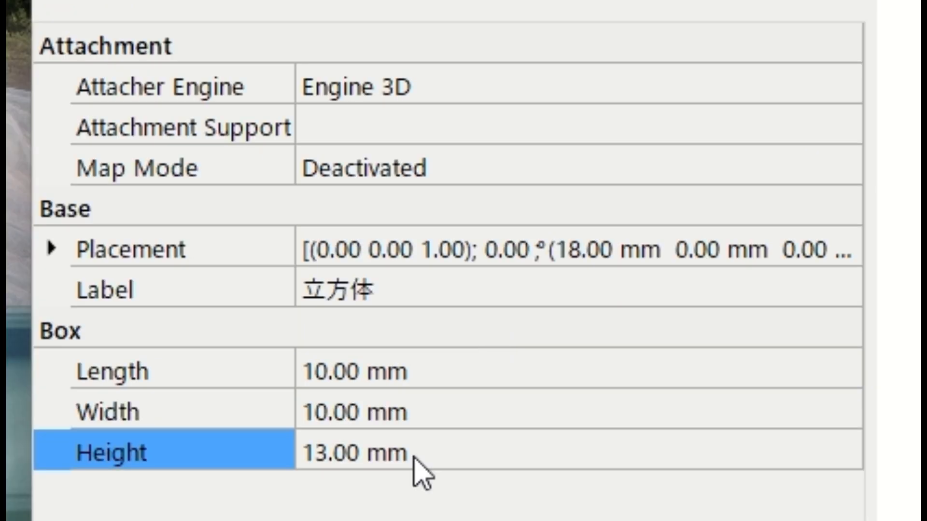
# Set the original box's height to 15 mm.
pyautogui.click(437, 463)
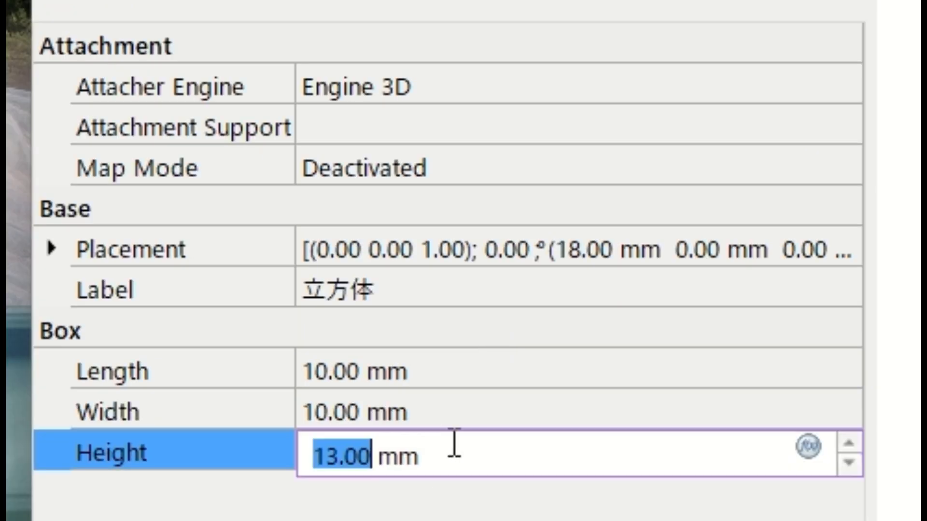
pyautogui.click(850, 444)
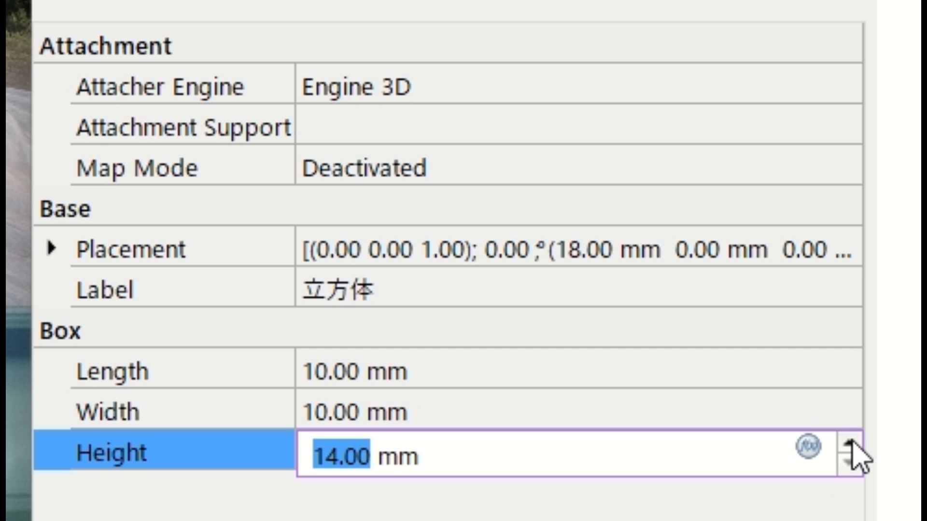
pyautogui.click(851, 444)
pyautogui.press('Return')
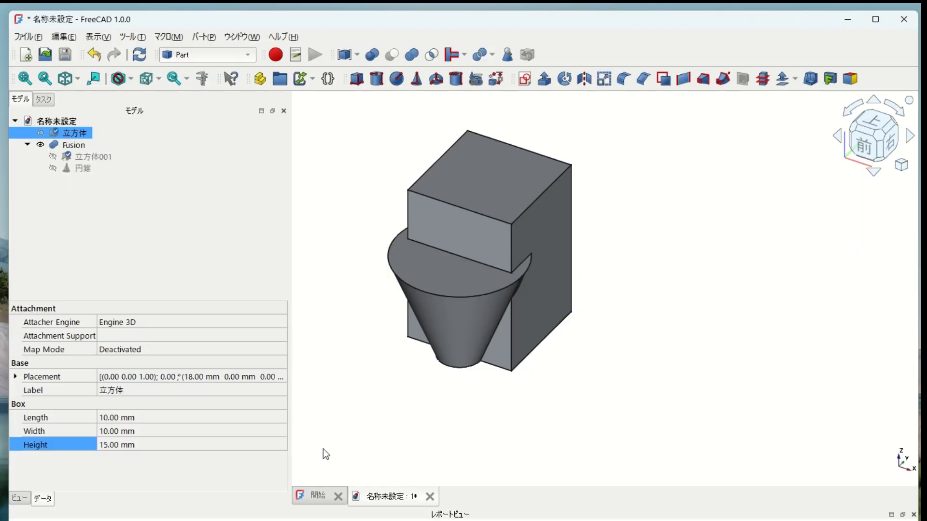
pyautogui.click(323, 449)
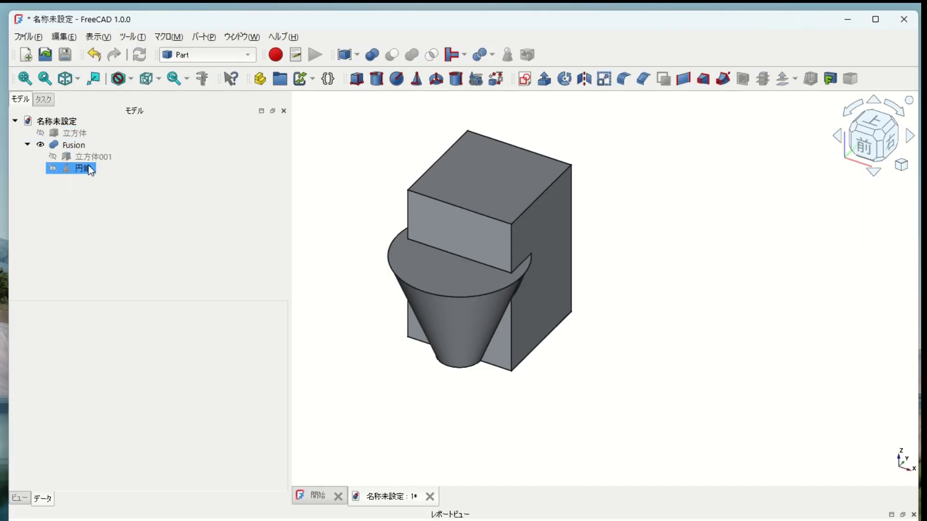
# Unlink the box link inside the Fusion.
pyautogui.click(107, 160)
pyautogui.click(144, 144)
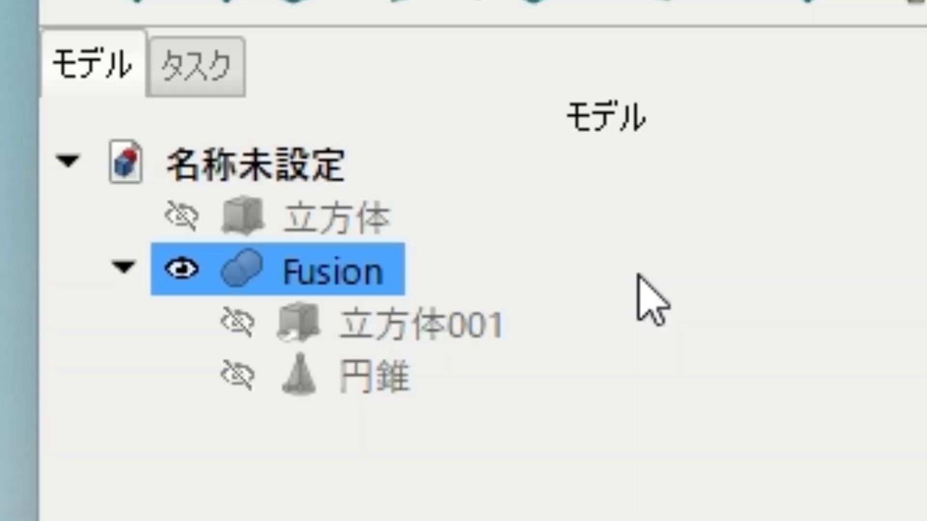
pyautogui.click(105, 153)
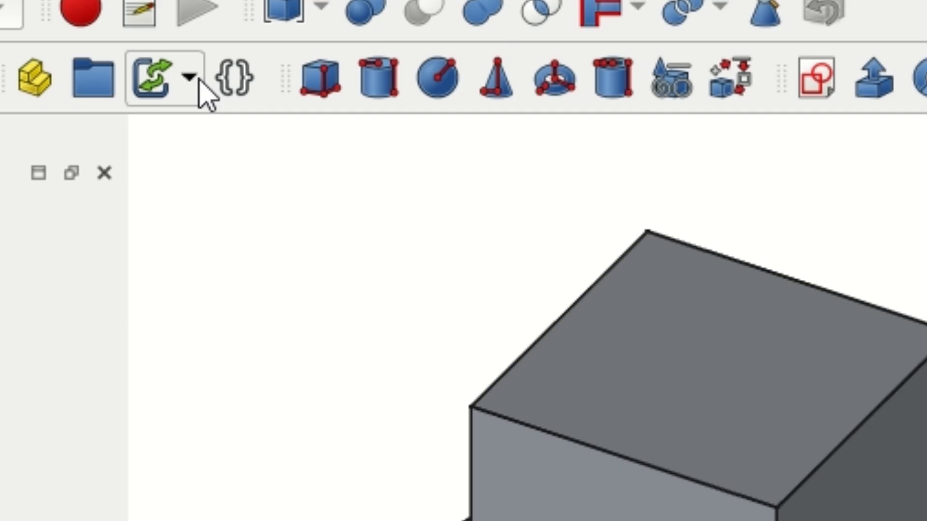
pyautogui.click(196, 77)
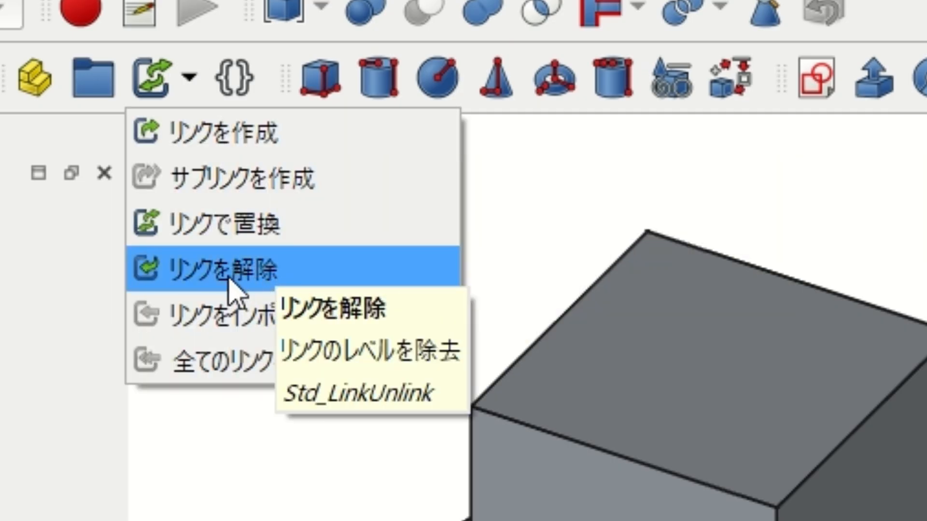
pyautogui.click(230, 290)
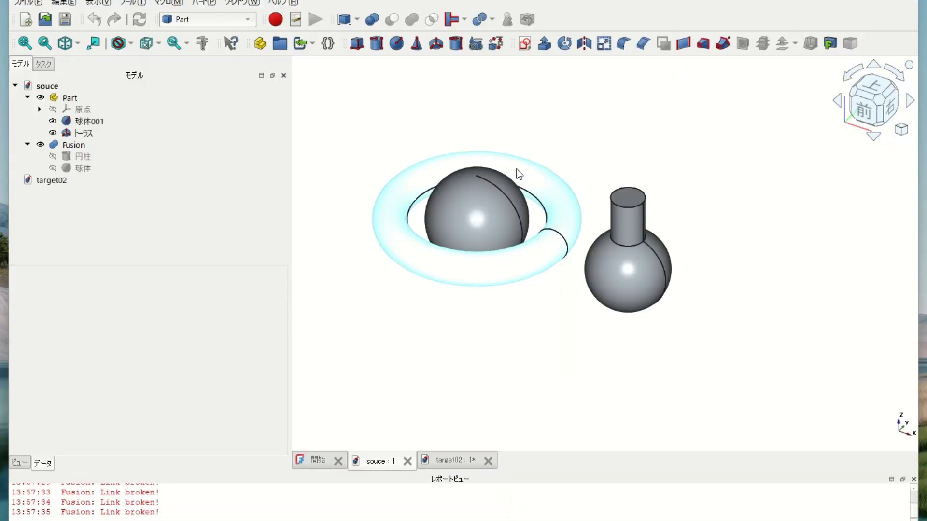
# Examine the souce document's Part and Fusion with their child objects, and switch to the target02 document.
pyautogui.click(313, 44)
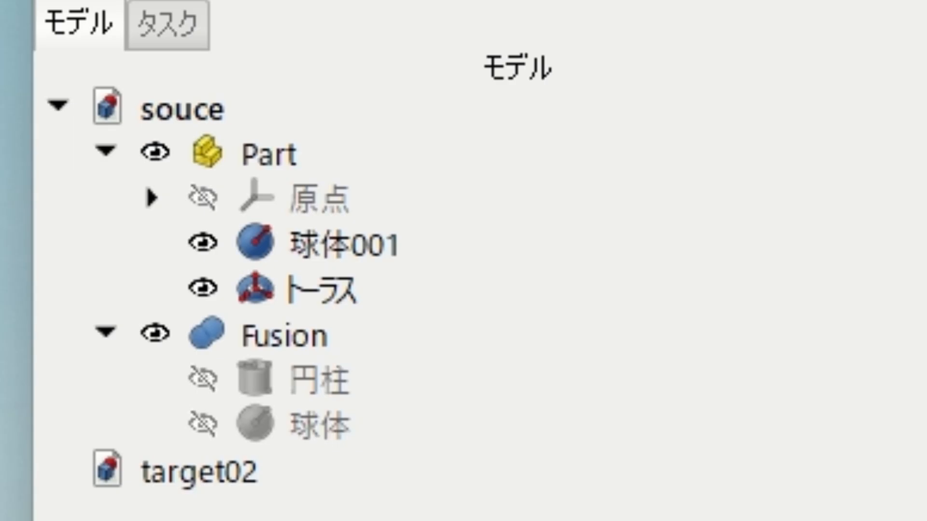
pyautogui.click(318, 425)
pyautogui.click(247, 125)
pyautogui.click(266, 147)
pyautogui.click(222, 110)
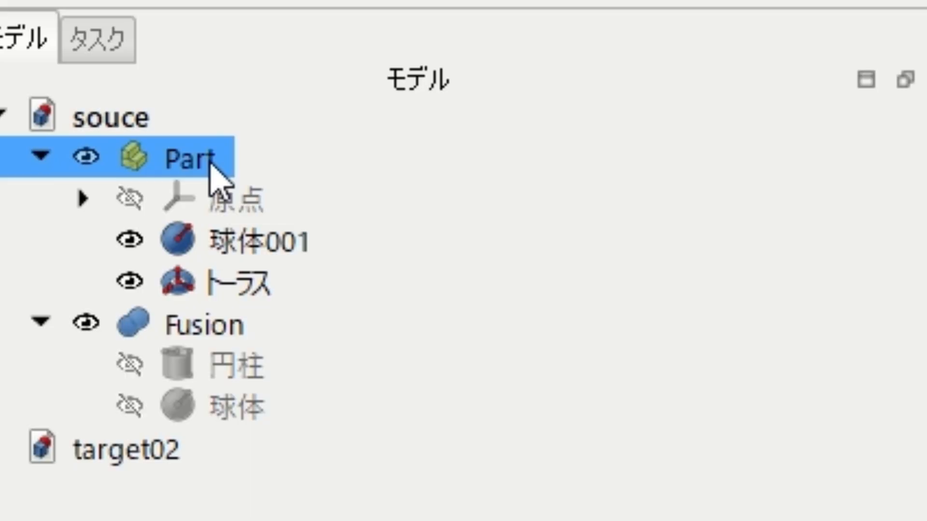
pyautogui.click(190, 336)
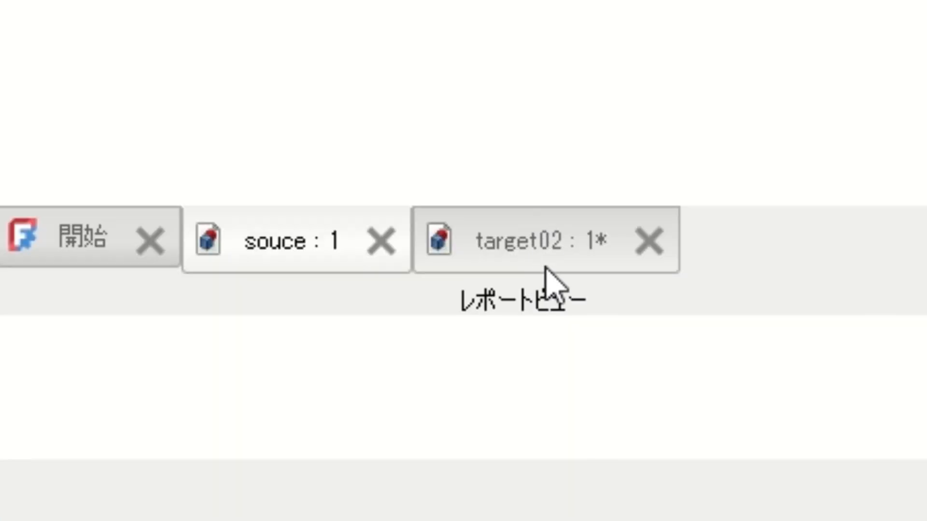
pyautogui.click(547, 255)
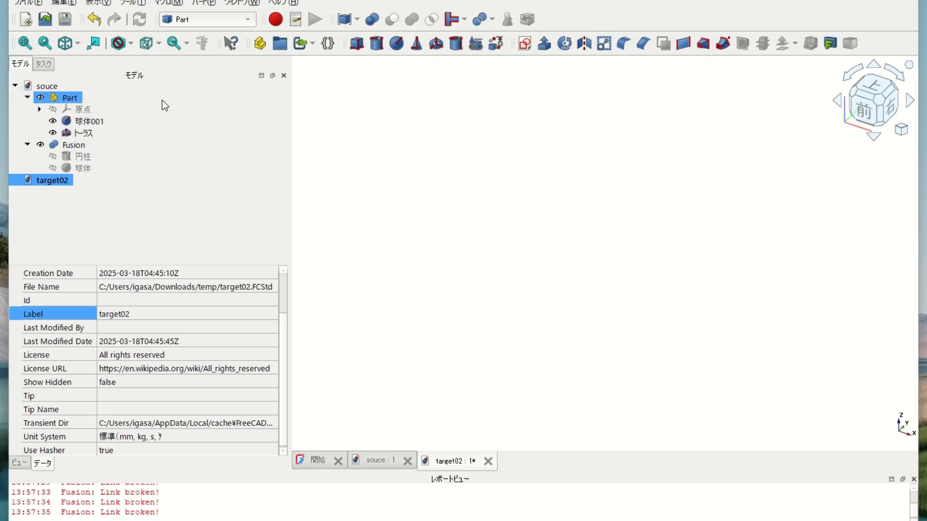
# Create a link in target02 to the souce document's Part.
pyautogui.click(70, 98)
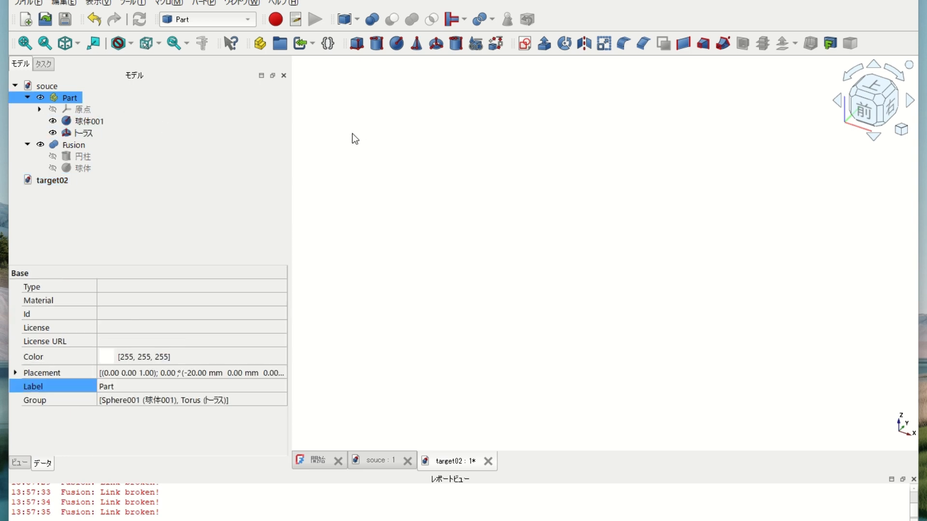
pyautogui.click(312, 43)
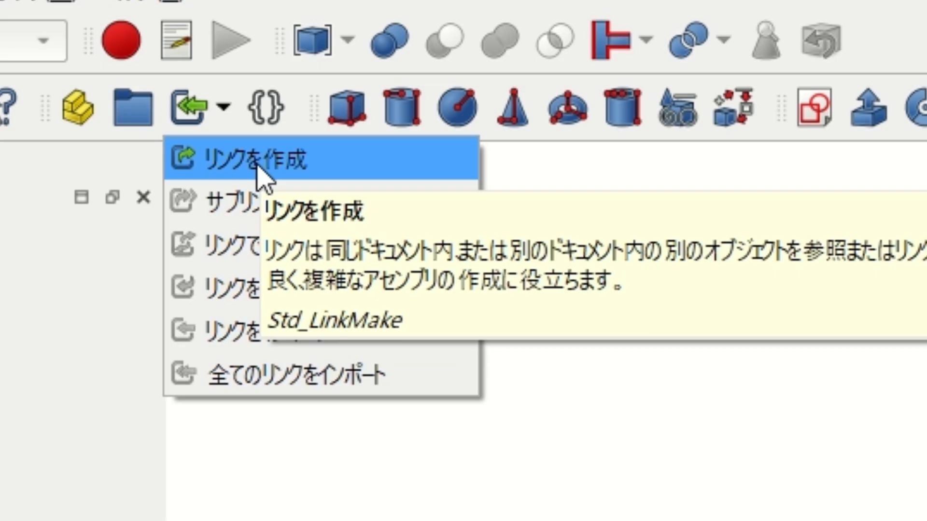
pyautogui.click(258, 165)
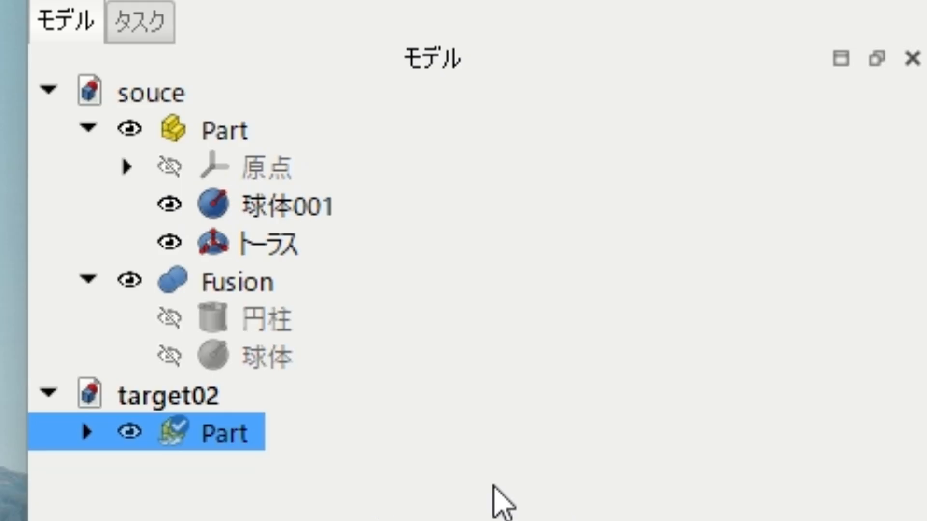
pyautogui.click(246, 520)
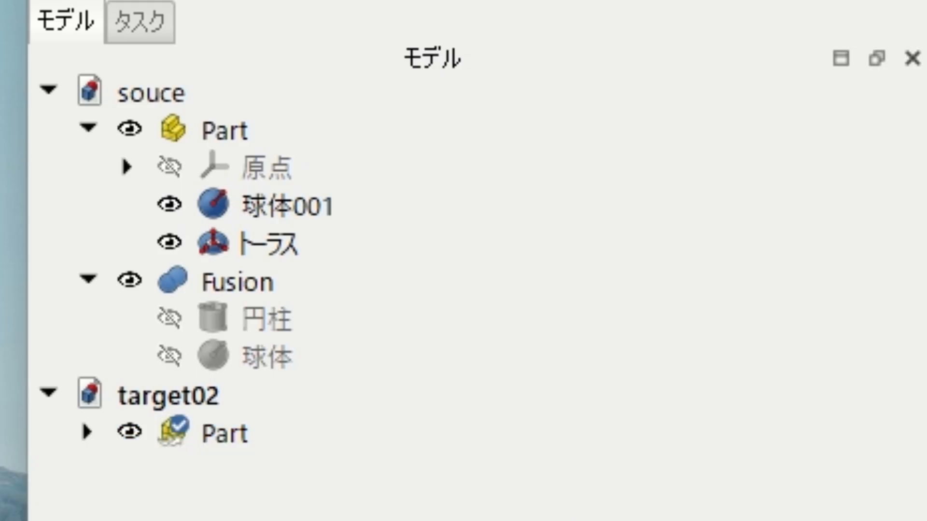
# Import the external Part link into target02.
pyautogui.click(198, 445)
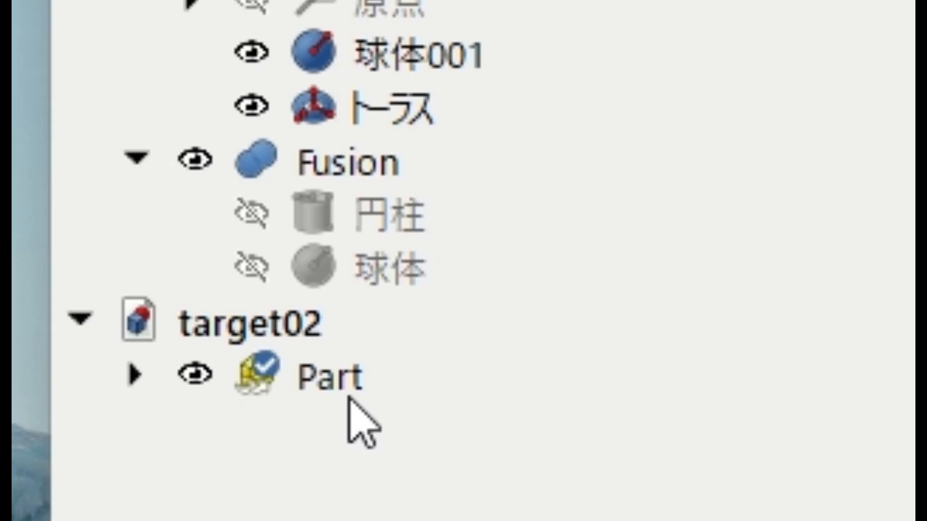
pyautogui.click(73, 193)
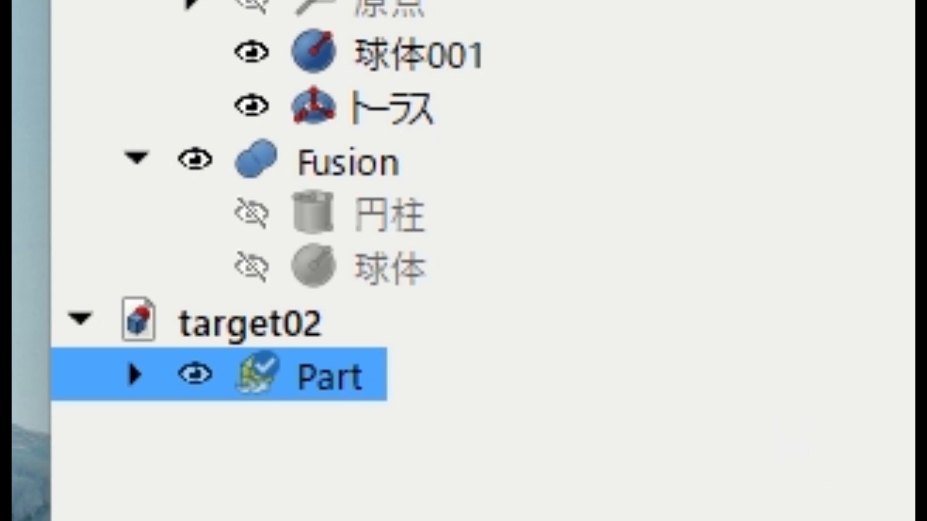
pyautogui.click(328, 50)
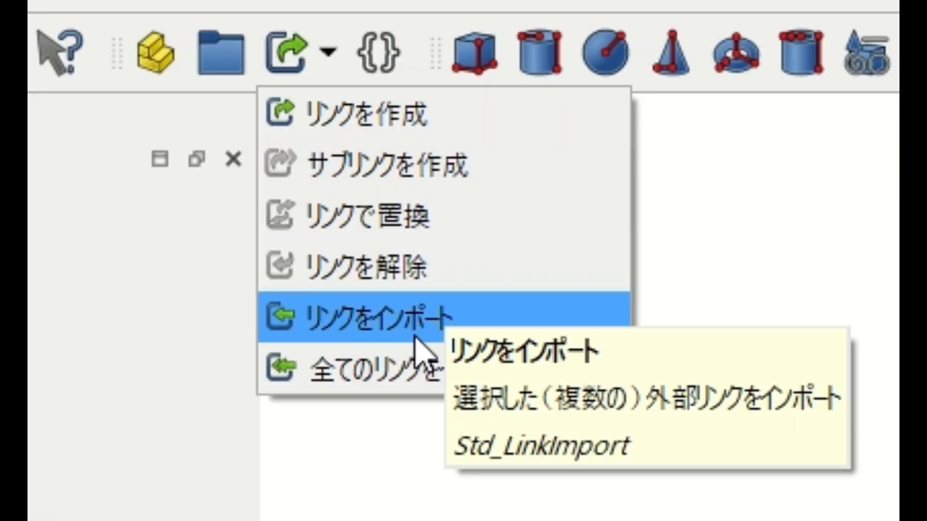
pyautogui.click(421, 332)
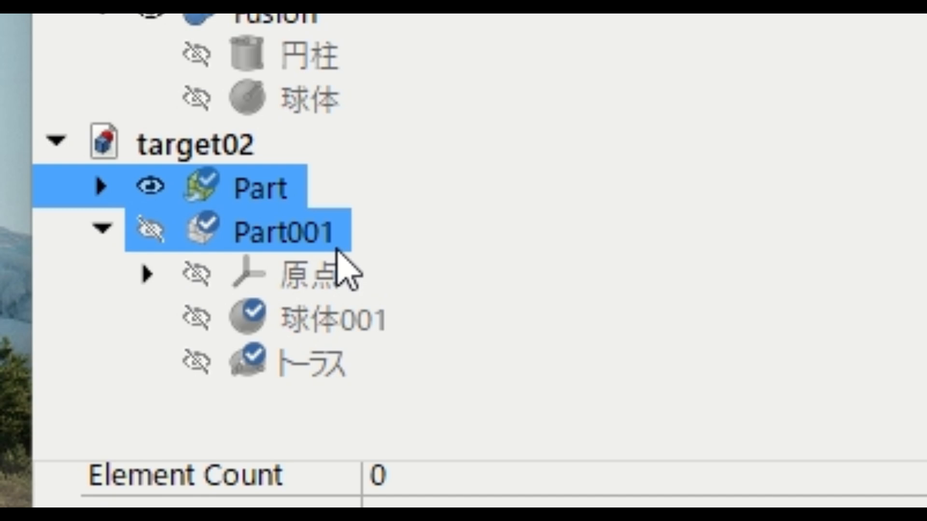
# Delete the imported Part001 with its contents and the remaining Part link from target02.
pyautogui.click(211, 370)
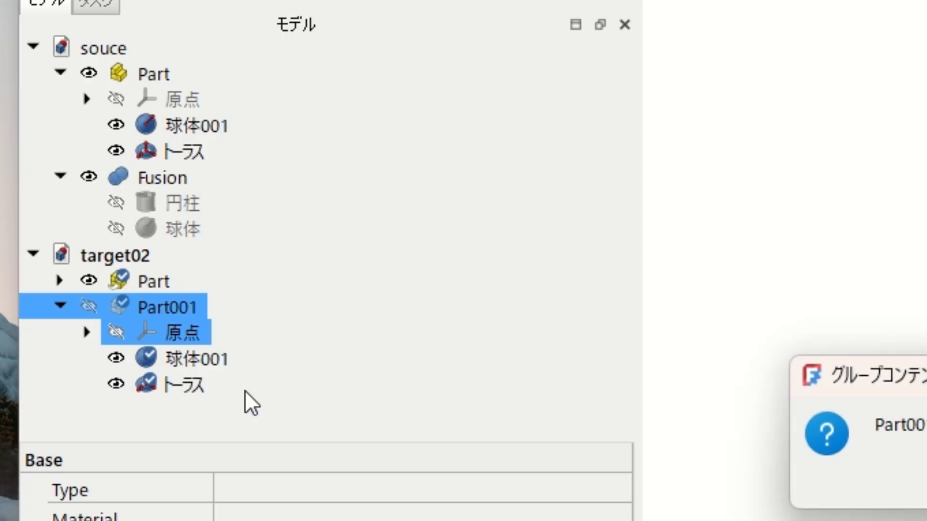
pyautogui.press('Return')
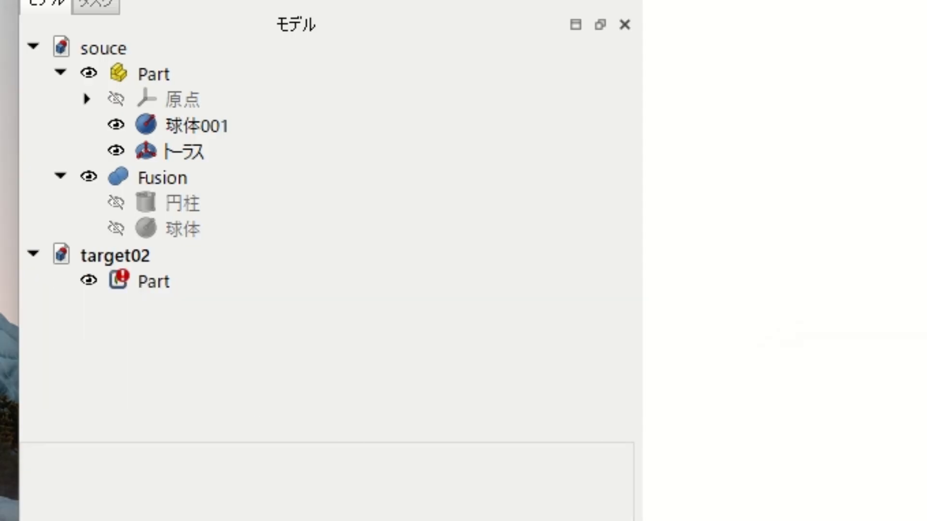
pyautogui.click(151, 280)
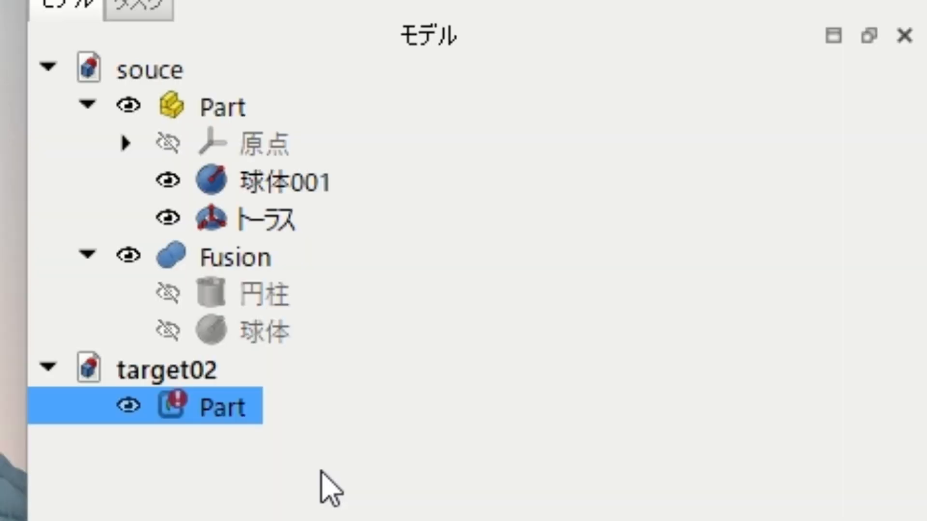
pyautogui.click(175, 335)
pyautogui.click(157, 263)
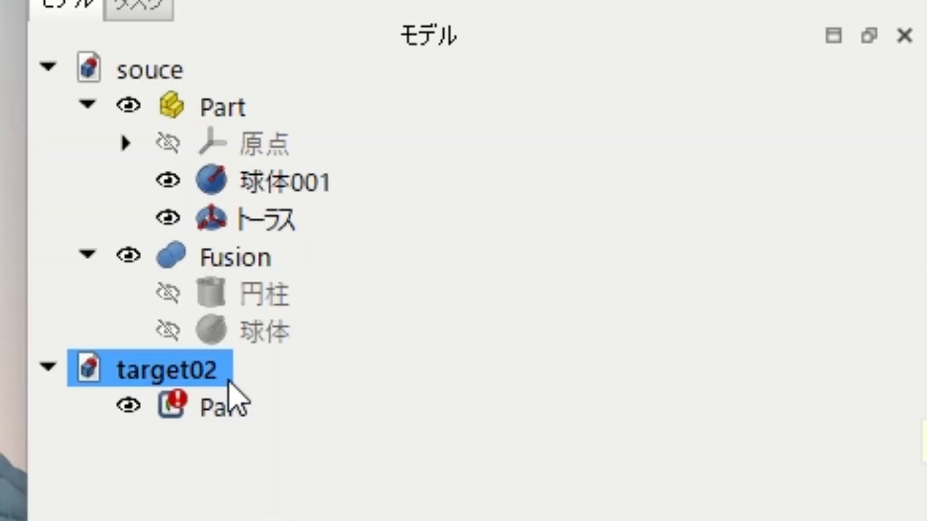
pyautogui.click(96, 282)
pyautogui.press('Delete')
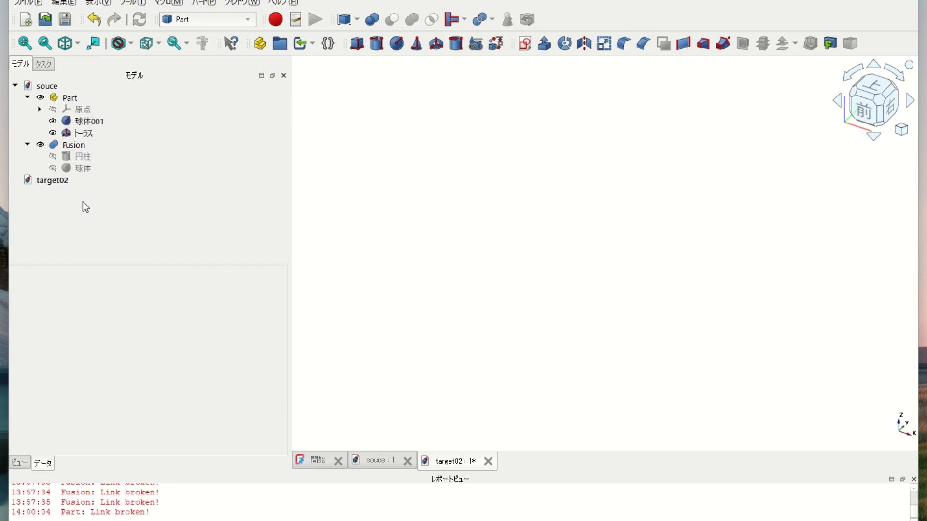
pyautogui.click(304, 330)
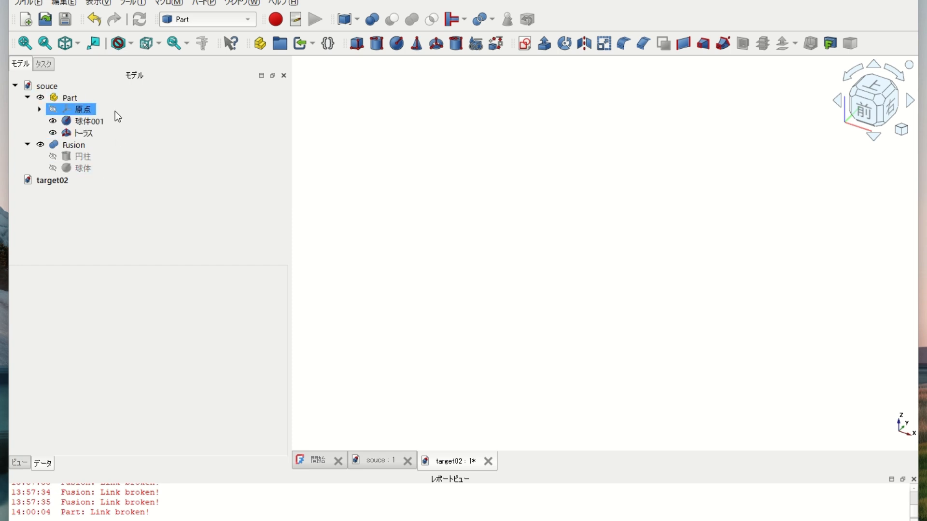
# Create links in target02 to both the Part and the Fusion of the souce document.
pyautogui.click(86, 102)
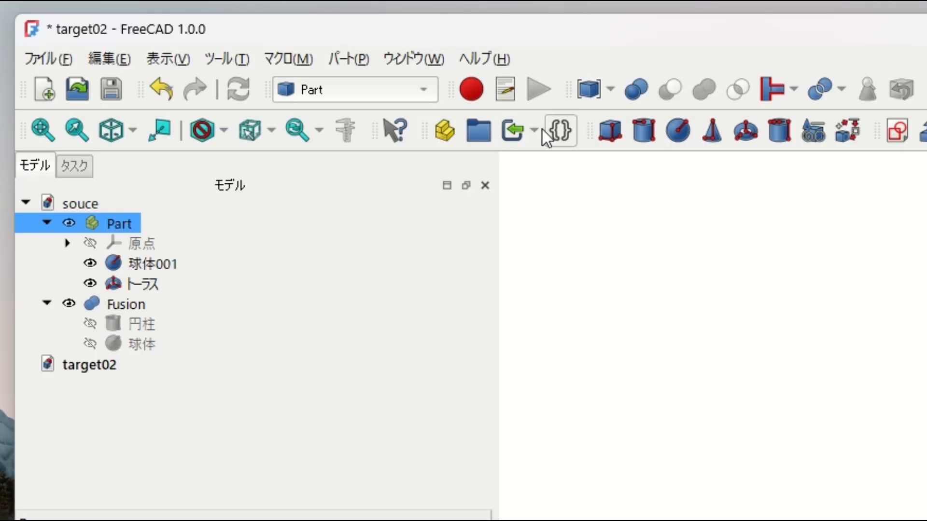
pyautogui.click(535, 130)
pyautogui.click(535, 159)
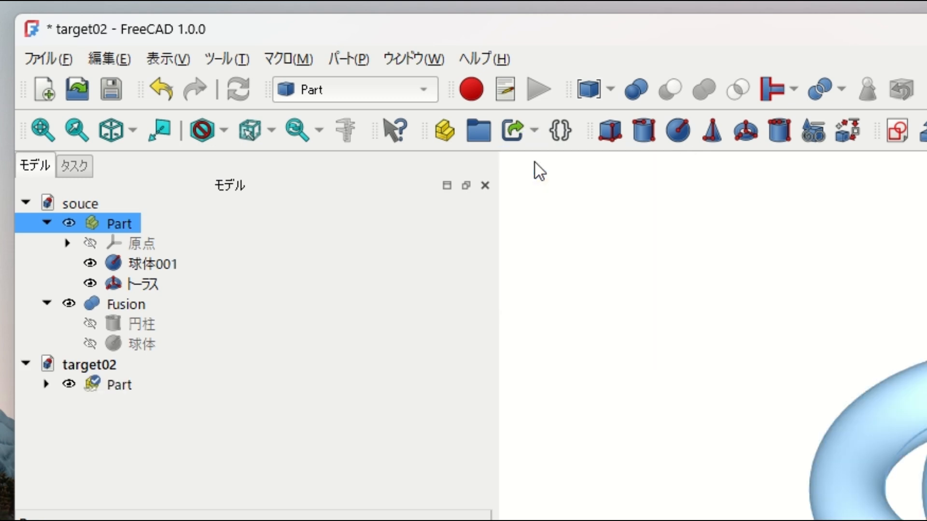
pyautogui.click(126, 304)
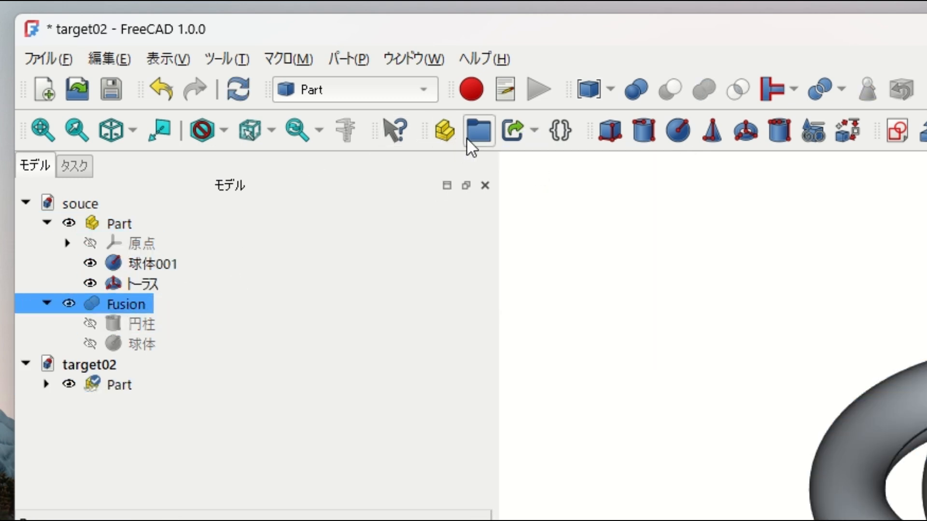
pyautogui.click(512, 132)
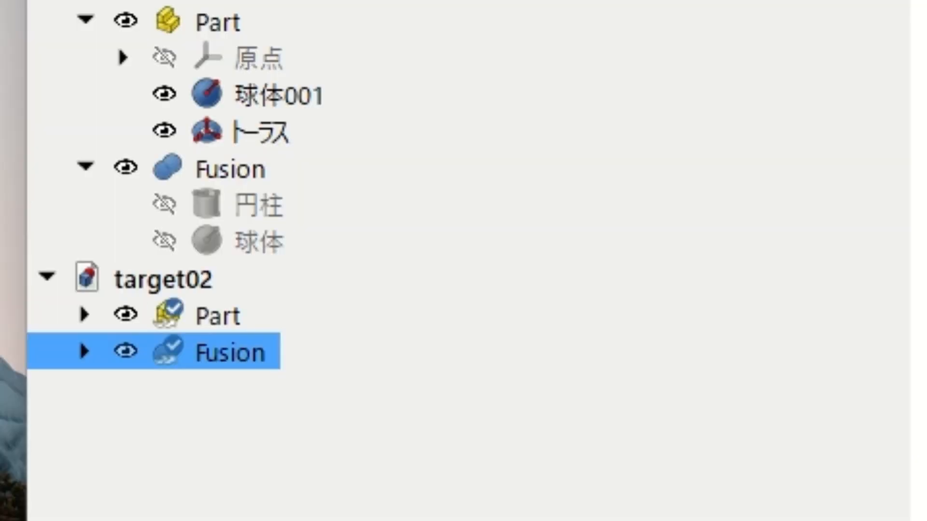
# Move the linked Fusion along negative X, clear of the torus, and accept the placement.
pyautogui.rightClick(199, 352)
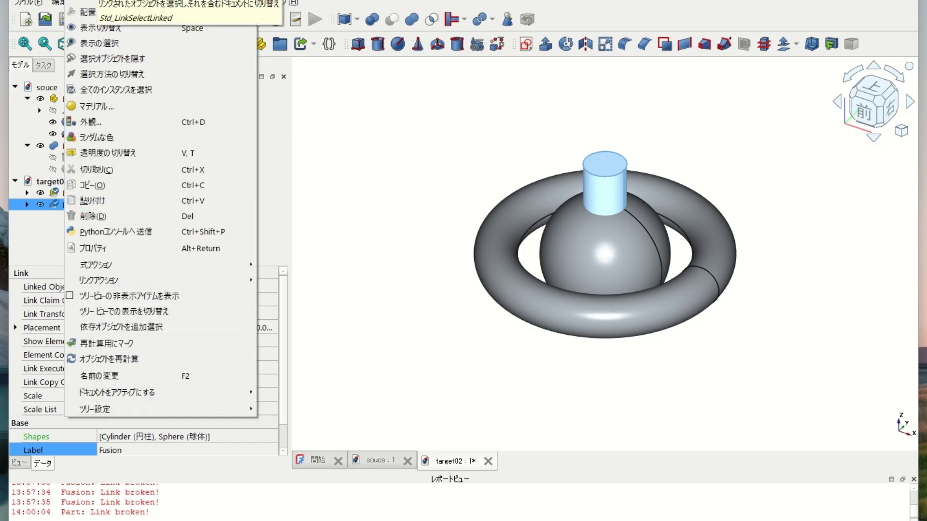
pyautogui.click(87, 11)
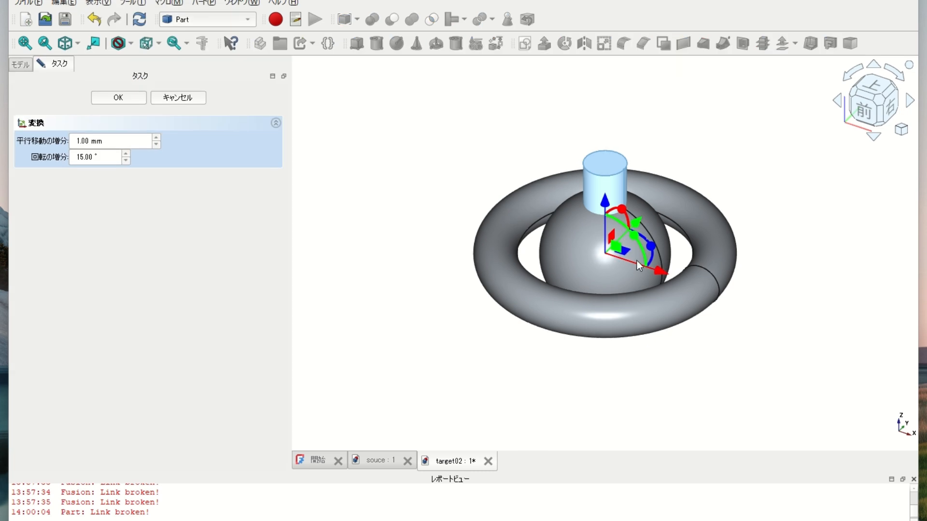
pyautogui.moveTo(655, 274); pyautogui.dragTo(456, 192)
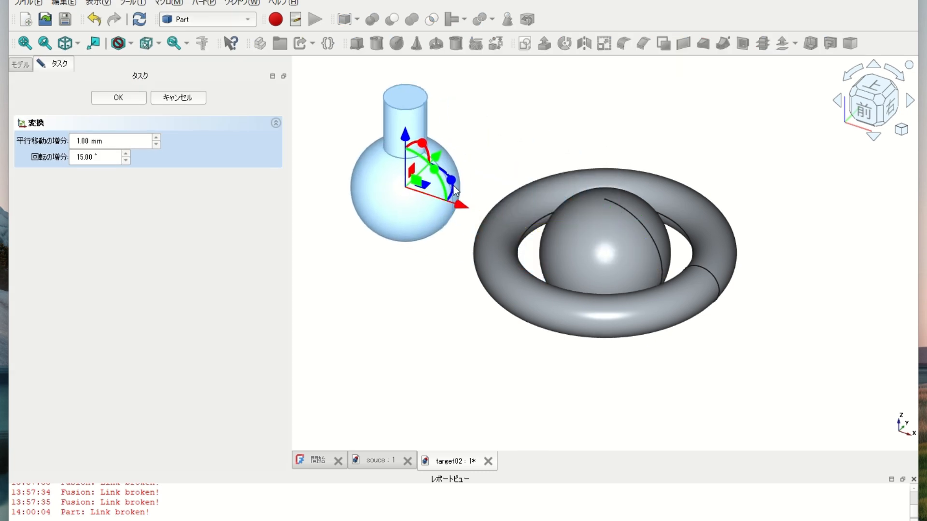
pyautogui.click(118, 98)
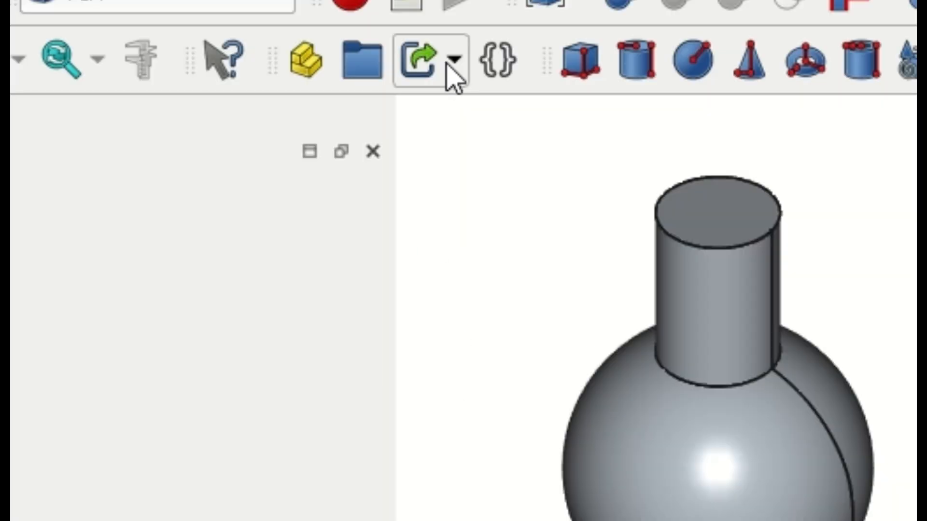
# Import all external links into target02.
pyautogui.click(312, 43)
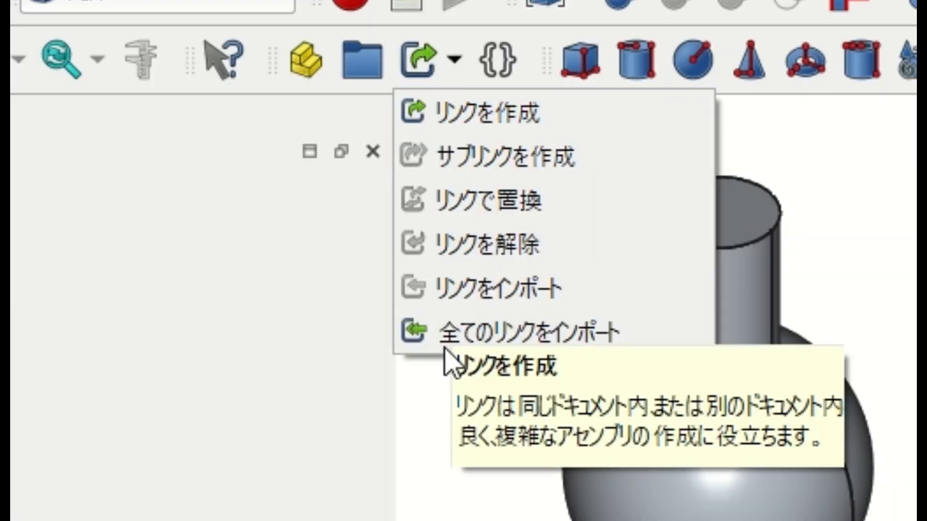
pyautogui.click(473, 339)
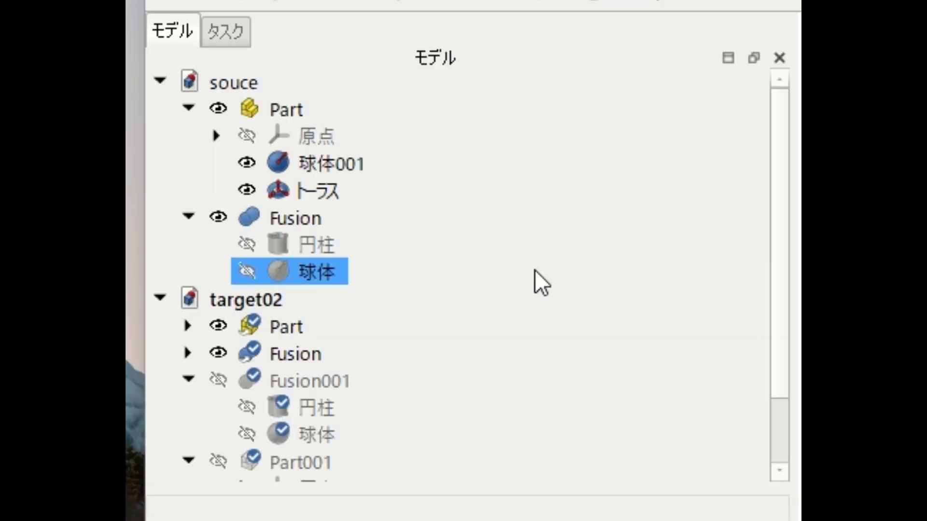